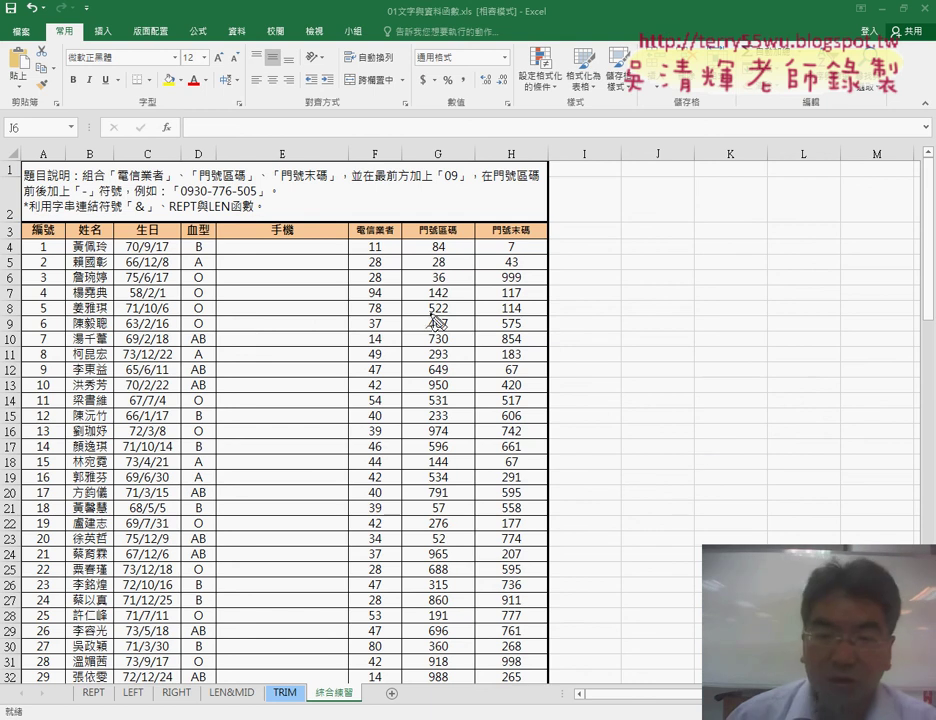
# Step: Annotate the 綜合練習 sheet, linking row 4 values to 手機 and marking & and LEN
pyautogui.moveTo(334, 704)
pyautogui.mouseDown()
pyautogui.moveTo(322, 710)
pyautogui.moveTo(358, 708)
pyautogui.mouseUp()
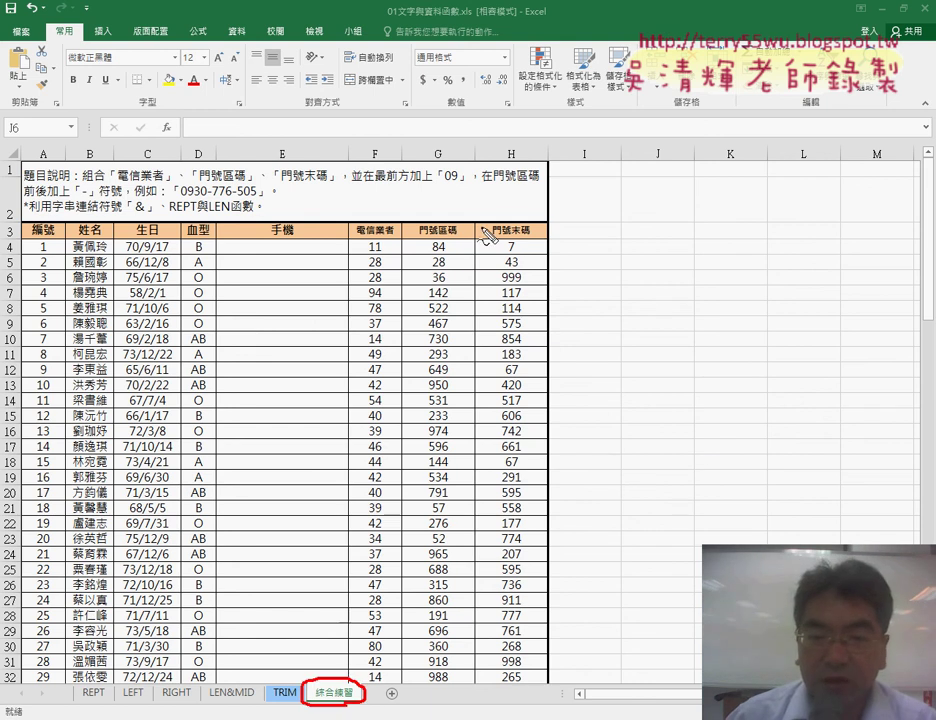
pyautogui.moveTo(522, 252)
pyautogui.mouseDown()
pyautogui.moveTo(358, 255)
pyautogui.moveTo(524, 246)
pyautogui.mouseUp()
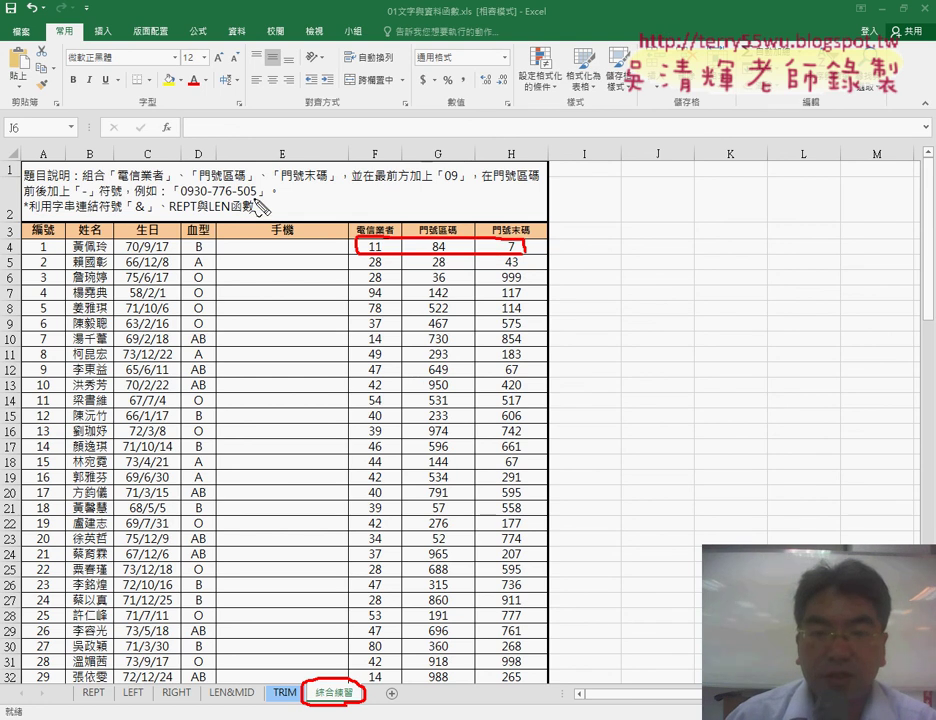
pyautogui.moveTo(255, 184)
pyautogui.mouseDown()
pyautogui.moveTo(178, 190)
pyautogui.moveTo(256, 192)
pyautogui.mouseUp()
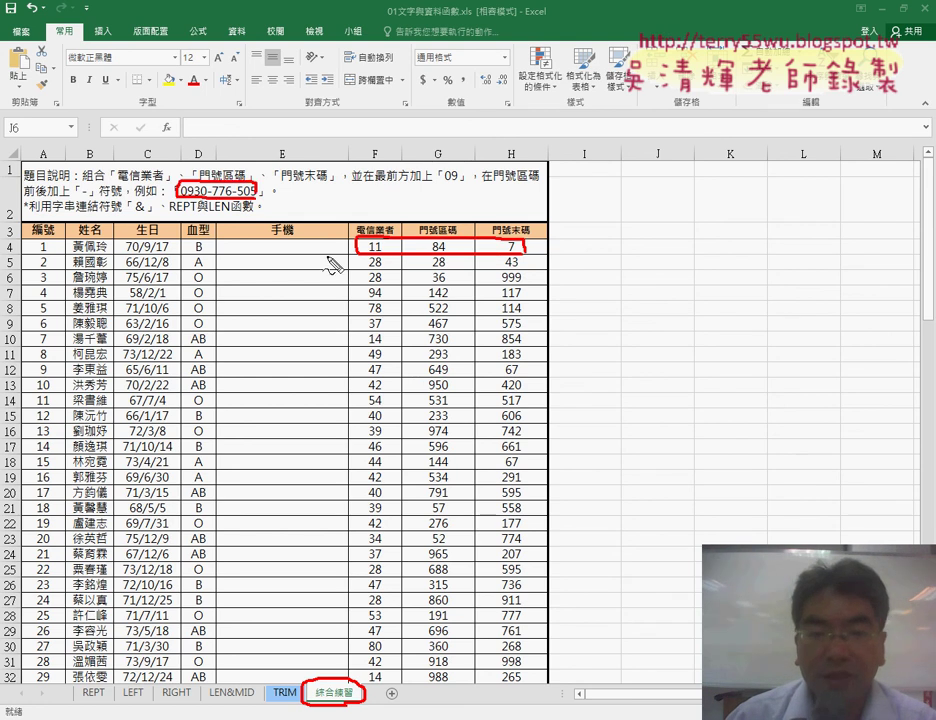
pyautogui.moveTo(325, 236); pyautogui.dragTo(333, 252)
pyautogui.moveTo(405, 238); pyautogui.dragTo(385, 182)
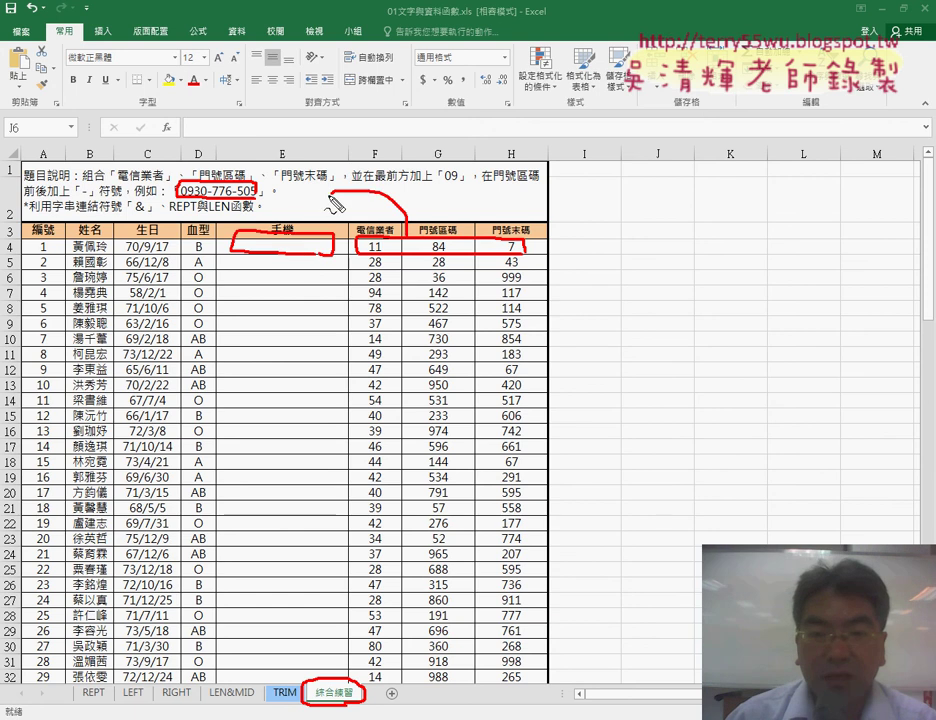
pyautogui.moveTo(334, 205)
pyautogui.mouseDown()
pyautogui.moveTo(308, 222)
pyautogui.moveTo(326, 222)
pyautogui.mouseUp()
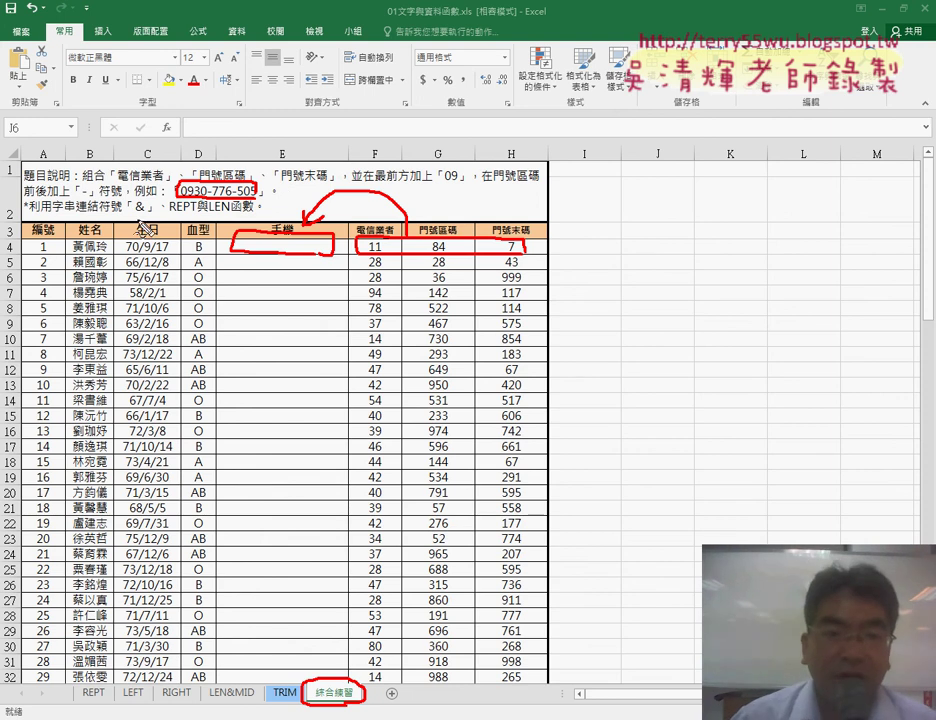
pyautogui.moveTo(126, 212); pyautogui.dragTo(190, 213)
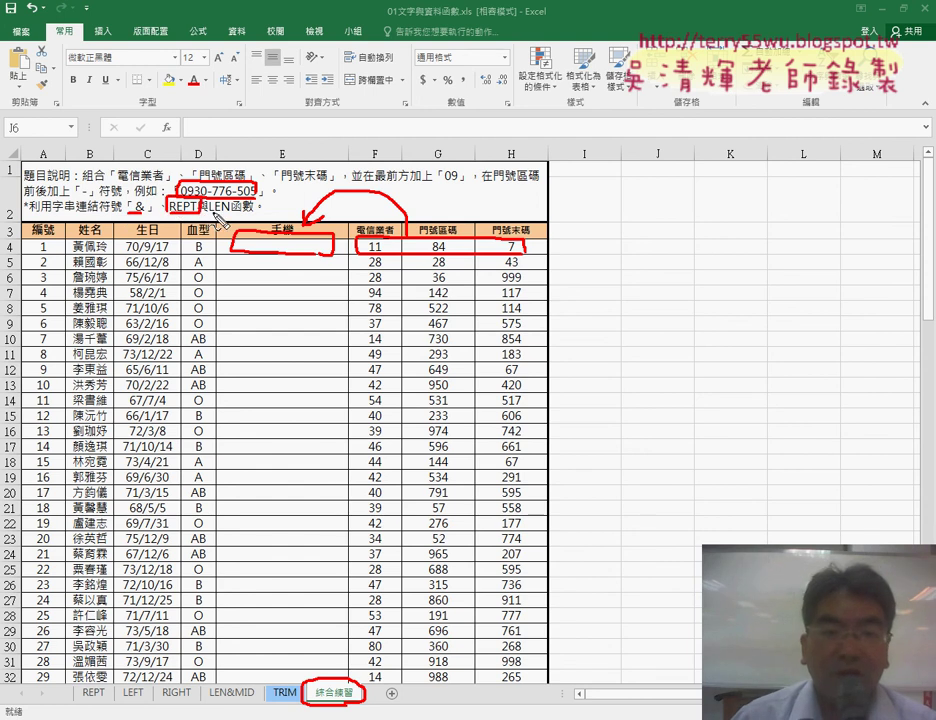
pyautogui.moveTo(236, 203); pyautogui.dragTo(229, 219)
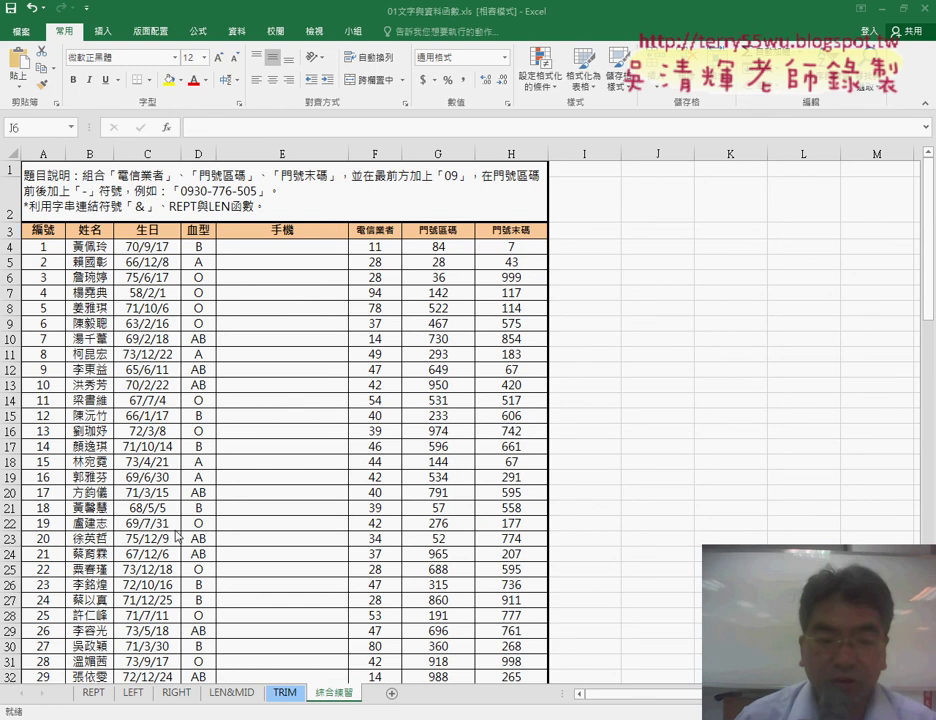
# Step: On the REPT sheet, underline REPT, INT and the one-star-per-100 rule, then select C3
pyautogui.click(96, 693)
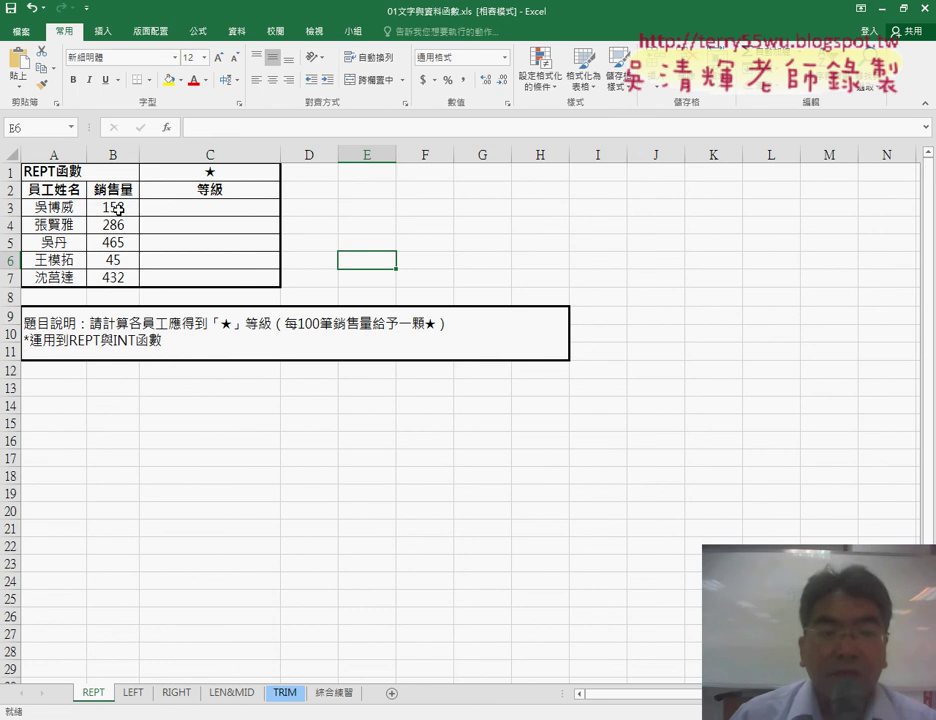
pyautogui.click(118, 208)
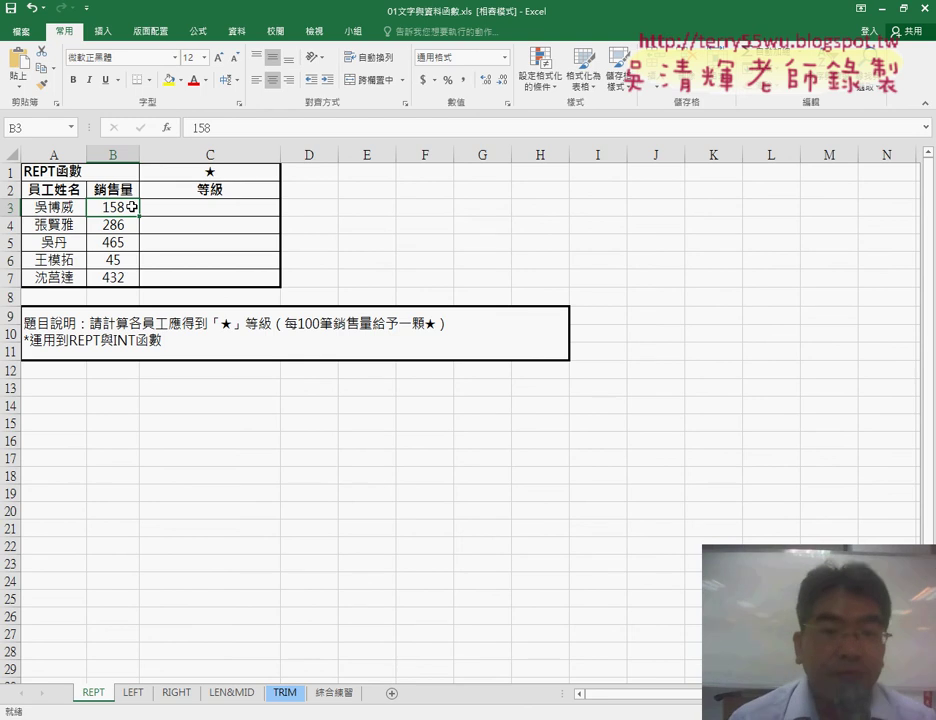
pyautogui.click(248, 208)
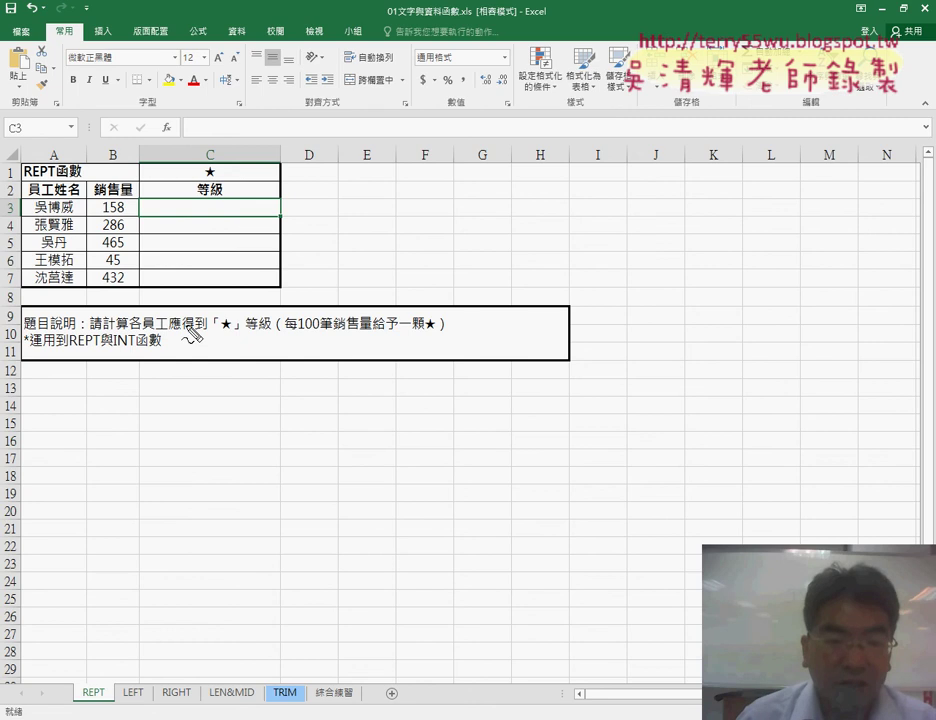
pyautogui.moveTo(69, 347); pyautogui.dragTo(135, 348)
pyautogui.moveTo(220, 332); pyautogui.dragTo(232, 332)
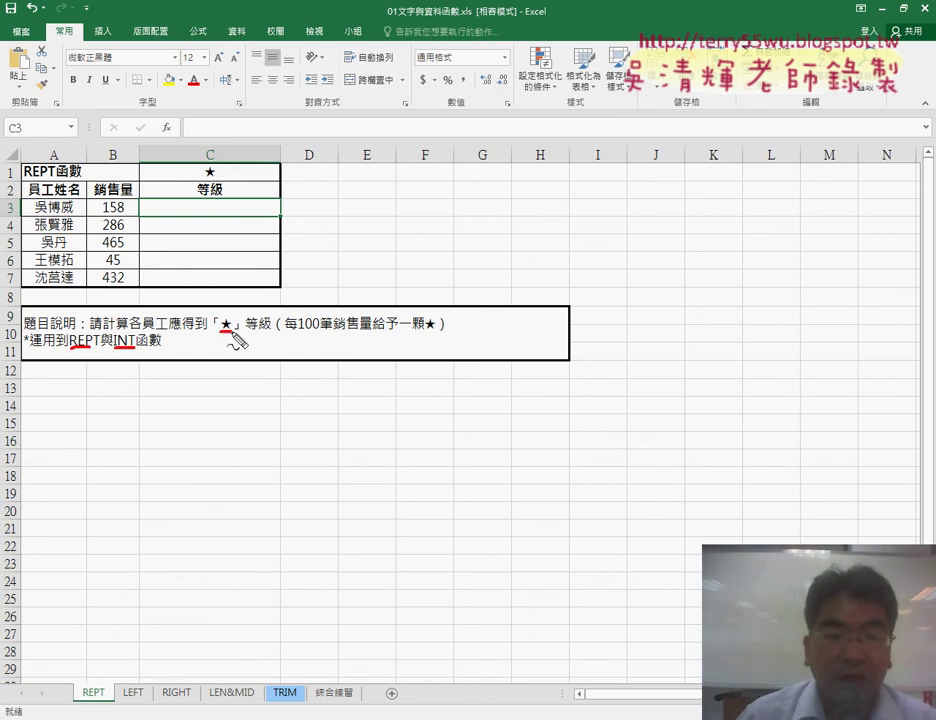
pyautogui.moveTo(298, 331); pyautogui.dragTo(332, 331)
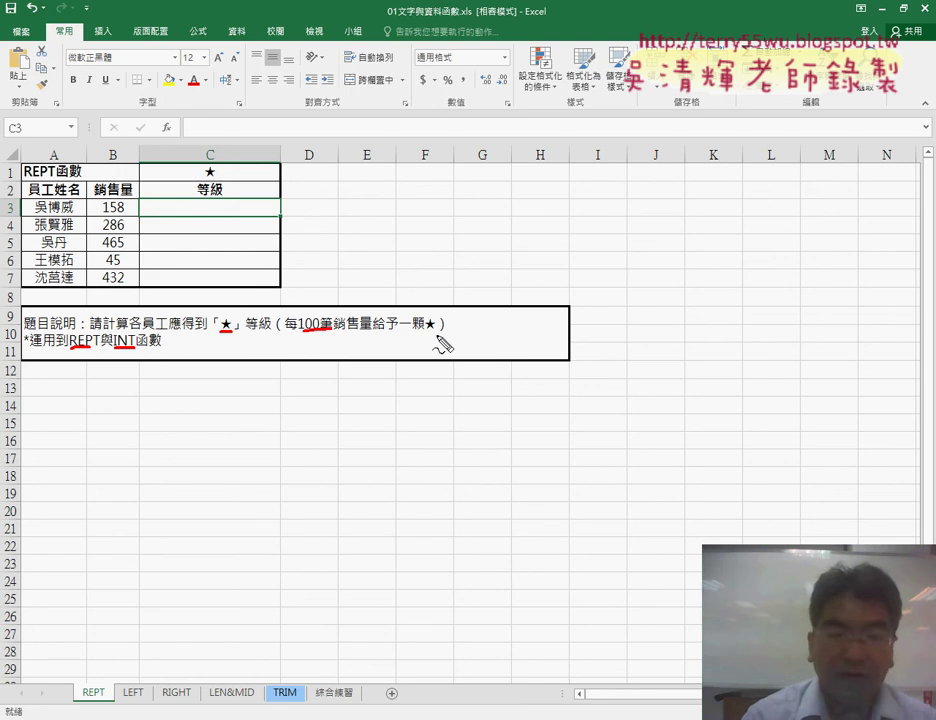
pyautogui.press('Escape')
pyautogui.click(255, 206)
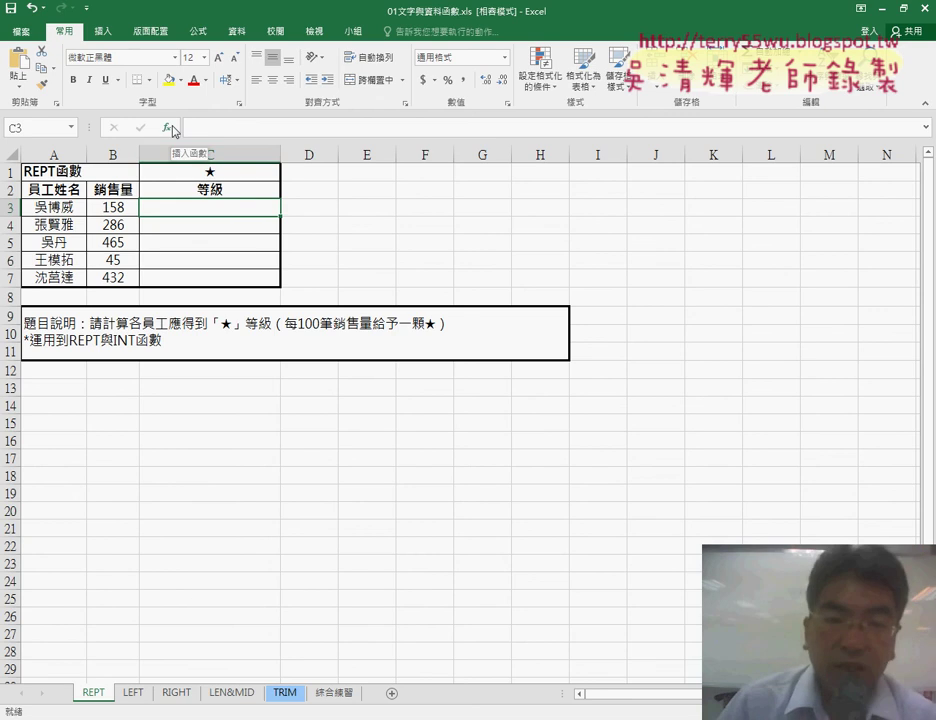
# Step: Start C3's formula with Insert Function, annotate the dialog, and expand its category list
pyautogui.click(170, 128)
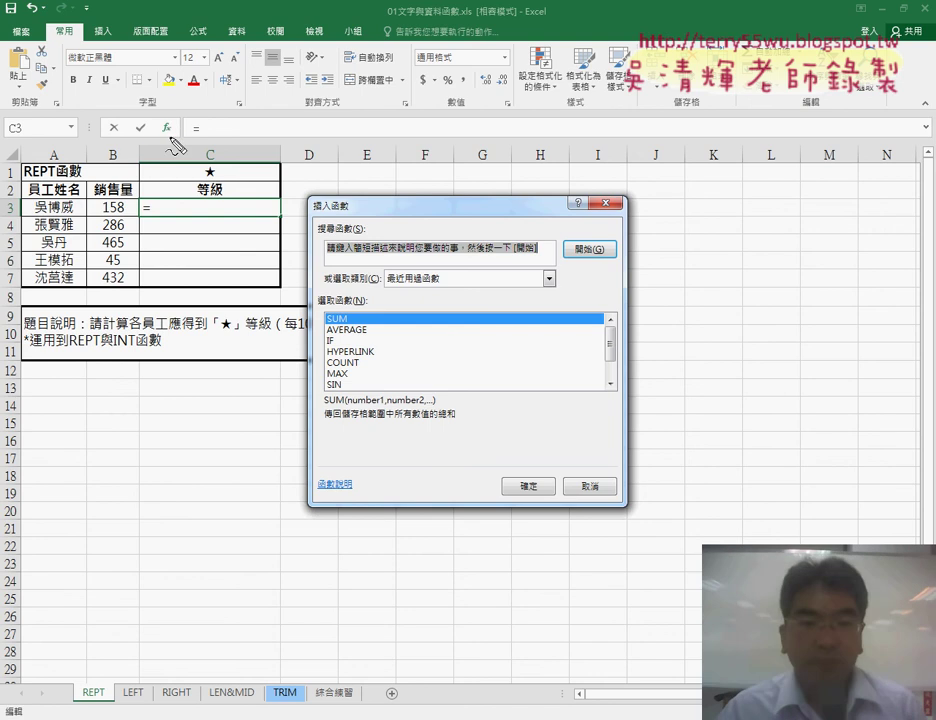
pyautogui.moveTo(156, 136); pyautogui.dragTo(172, 140)
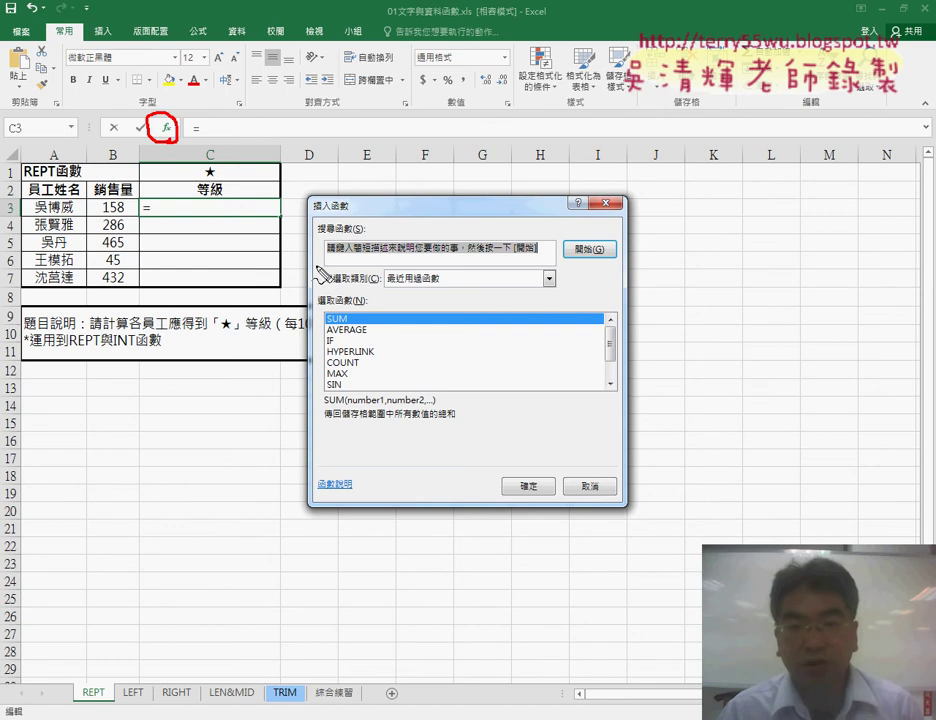
pyautogui.moveTo(178, 126); pyautogui.dragTo(340, 200)
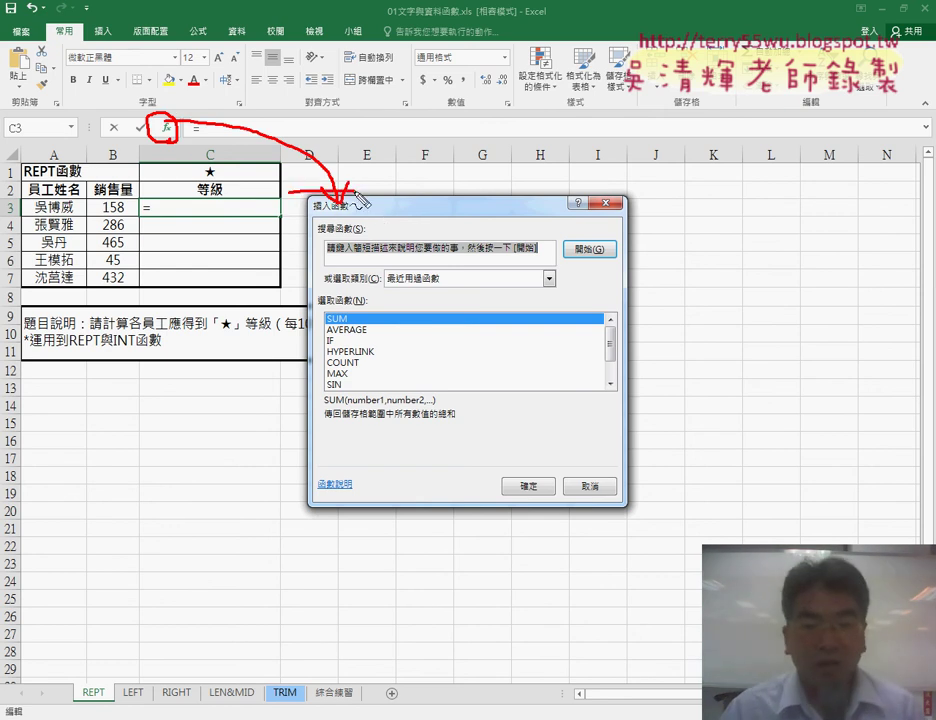
pyautogui.moveTo(357, 199); pyautogui.dragTo(360, 198)
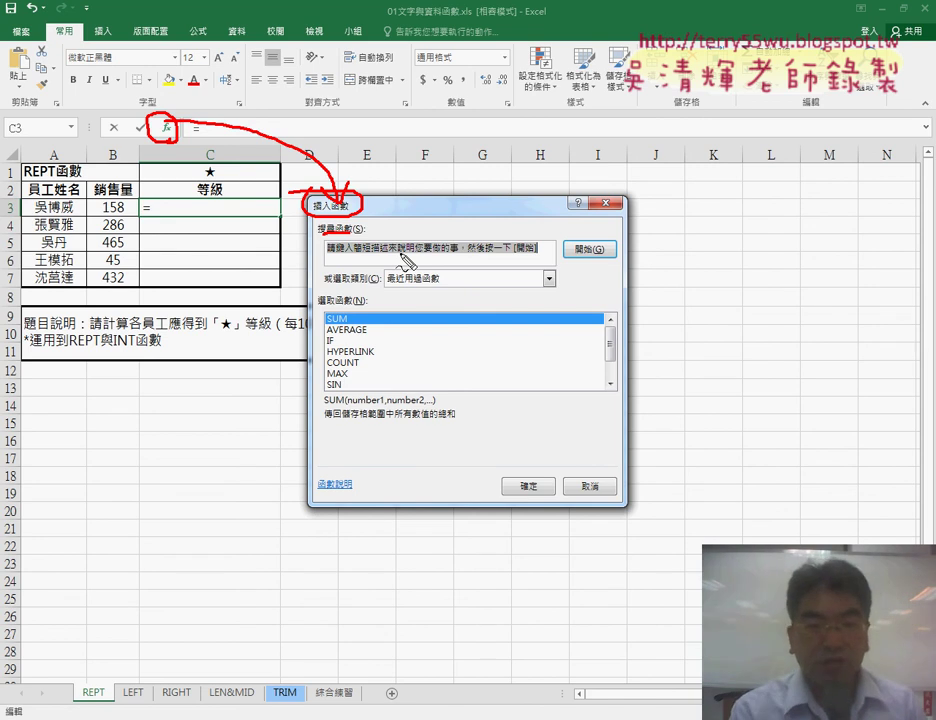
pyautogui.click(441, 279)
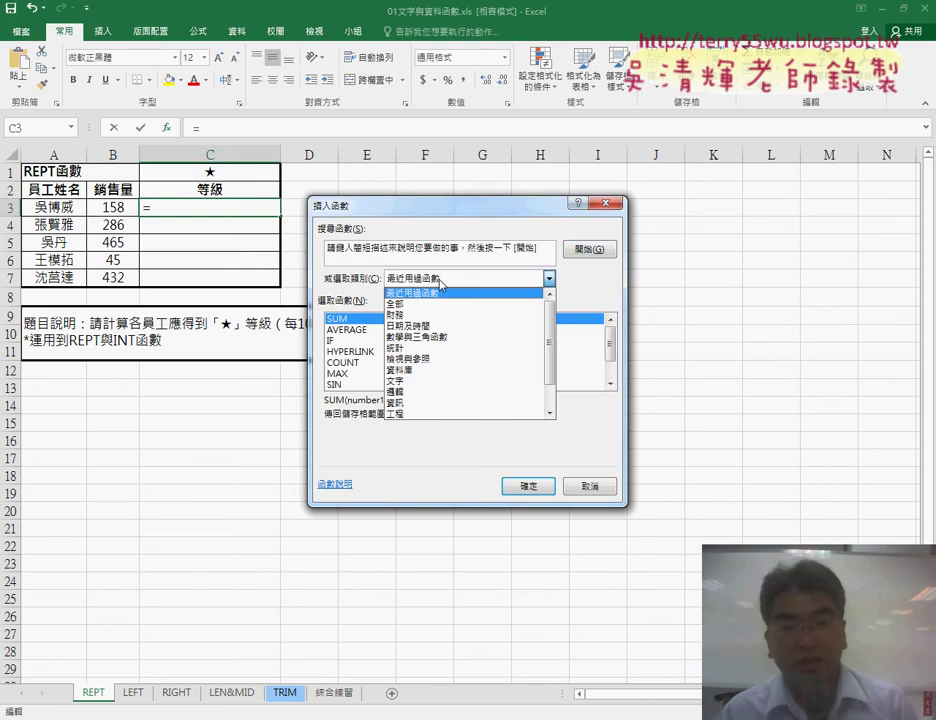
# Step: Filter the function list to the 文字 (Text) category, scroll down, and select REPT
pyautogui.click(432, 381)
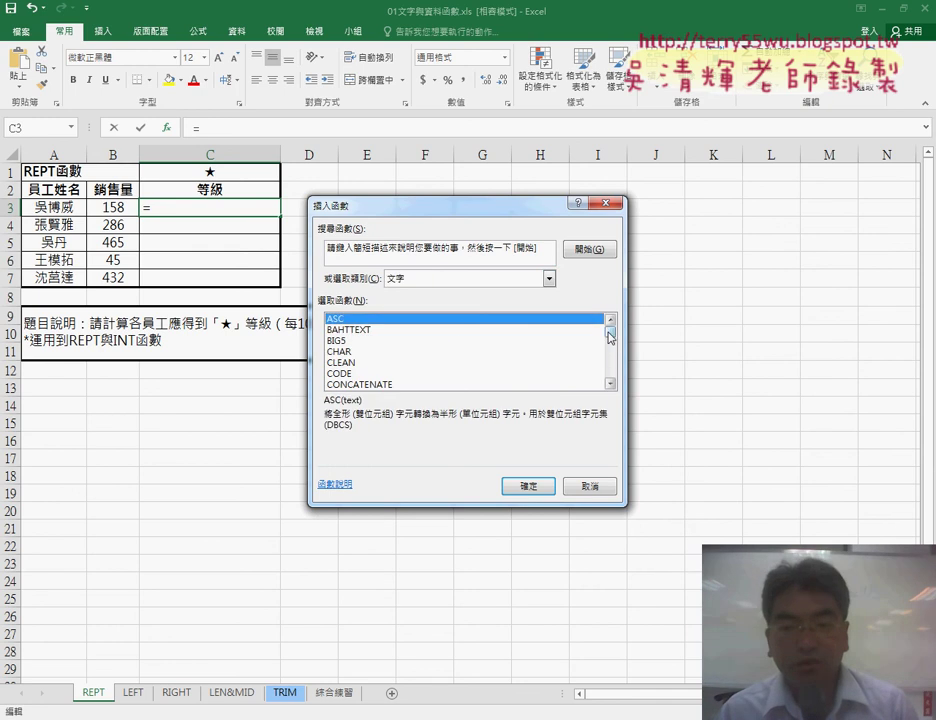
pyautogui.click(610, 384)
pyautogui.click(610, 384)
pyautogui.click(610, 384)
pyautogui.click(610, 384)
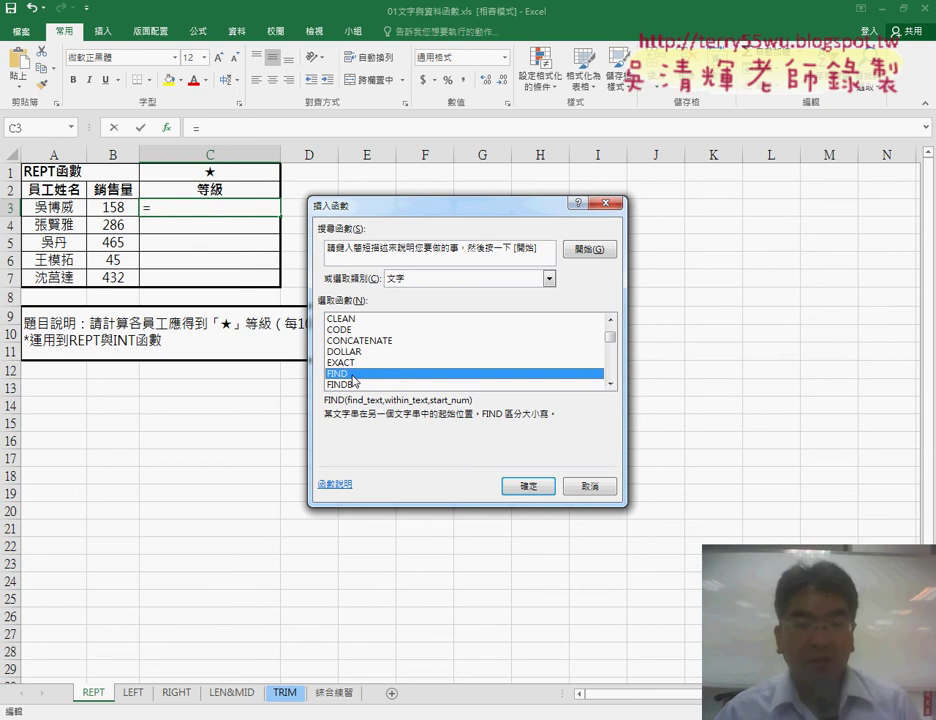
pyautogui.click(610, 384)
pyautogui.click(610, 384)
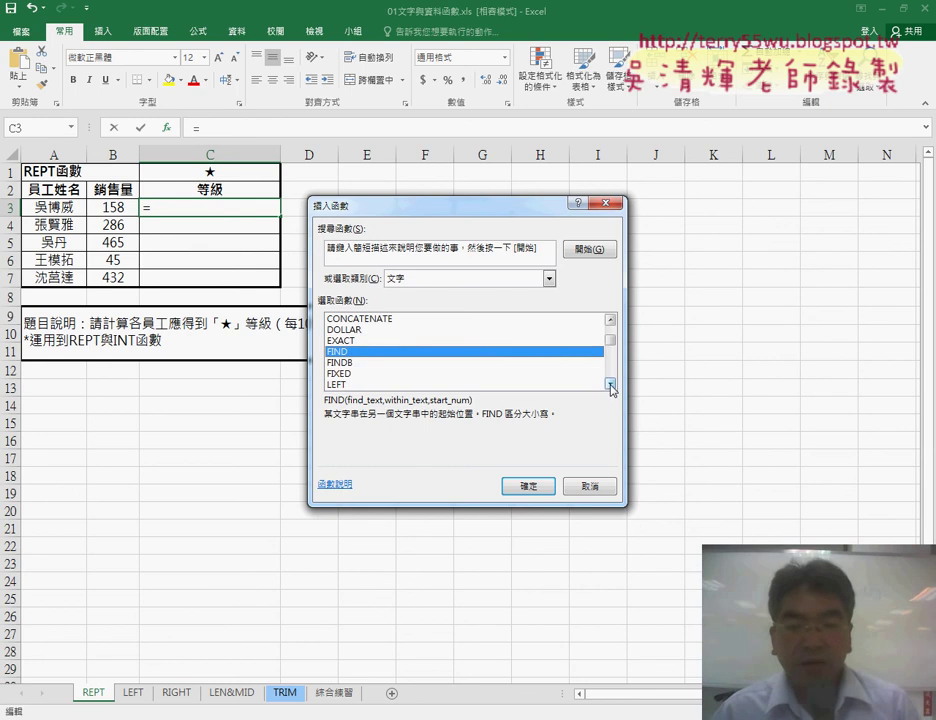
pyautogui.doubleClick(610, 384)
pyautogui.doubleClick(610, 384)
pyautogui.doubleClick(610, 384)
pyautogui.click(610, 384)
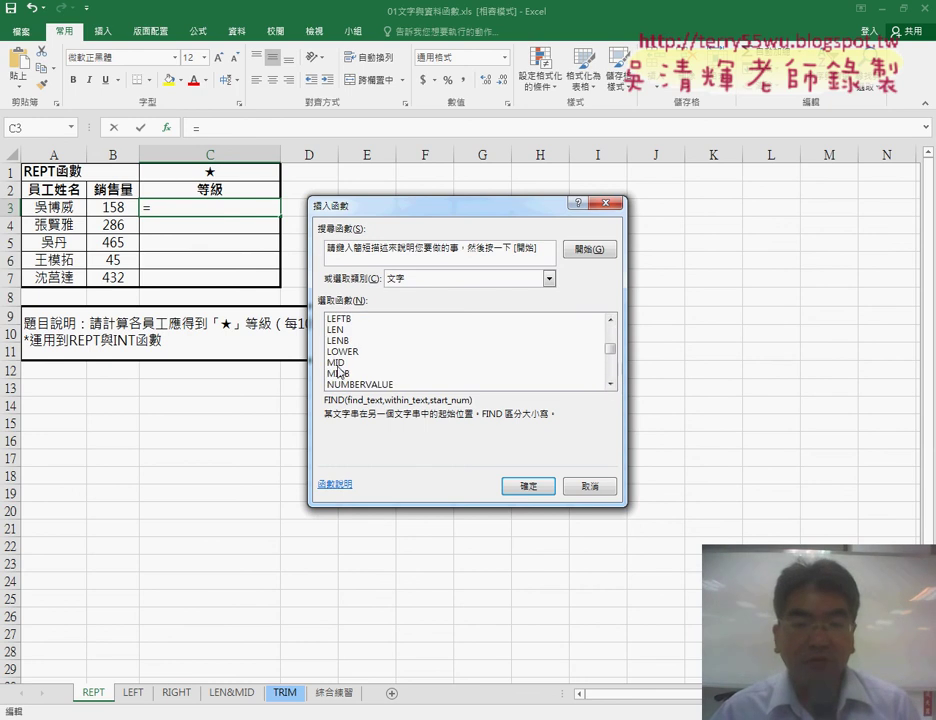
pyautogui.scroll(-4, 613, 382)
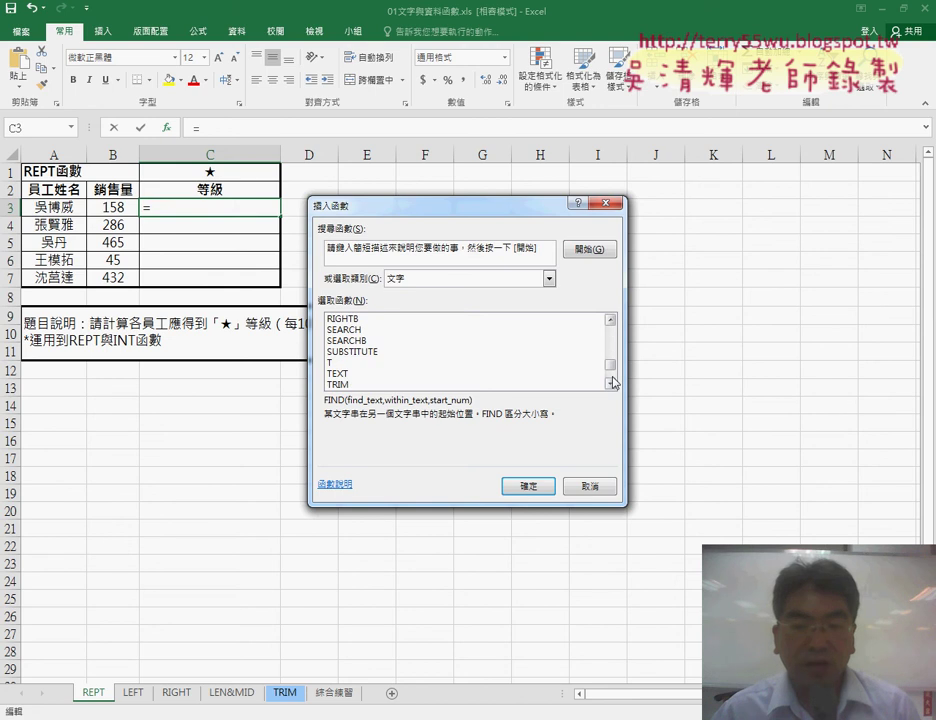
pyautogui.doubleClick(610, 319)
pyautogui.click(610, 319)
pyautogui.click(610, 319)
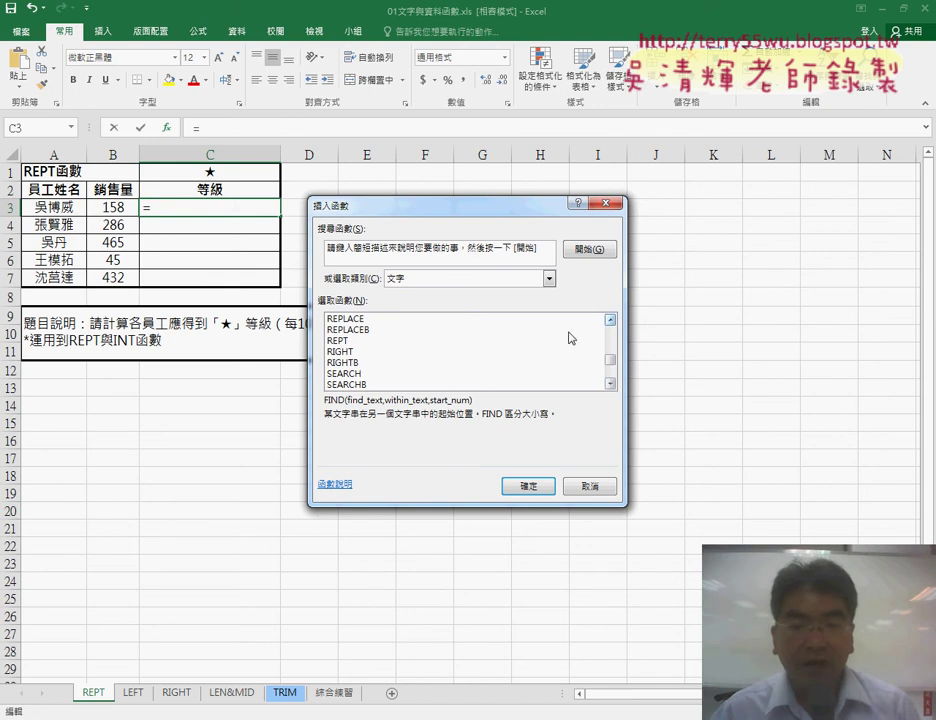
pyautogui.click(342, 342)
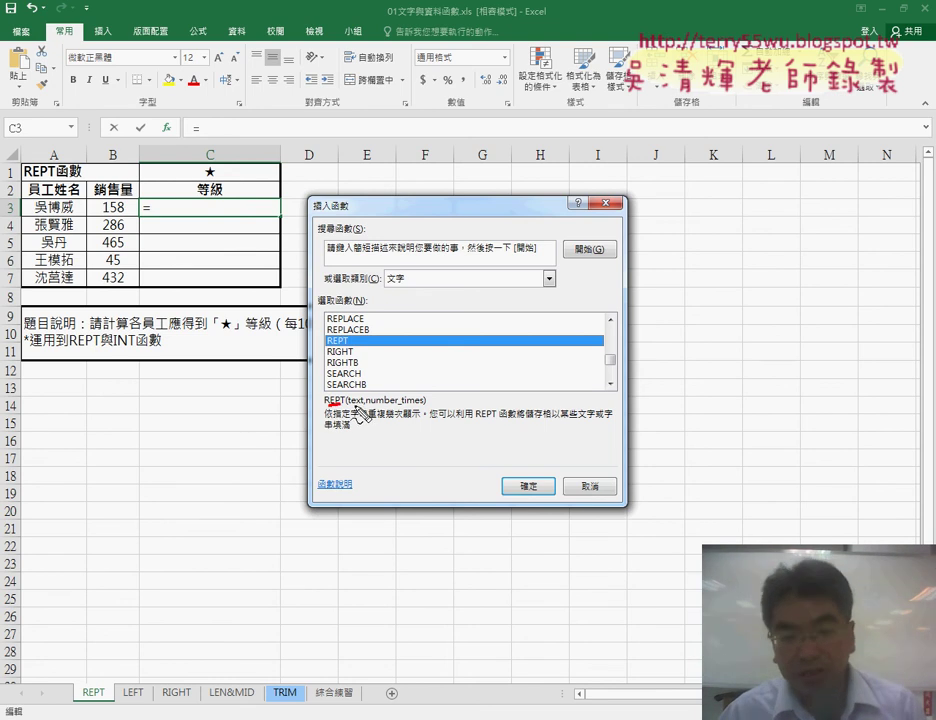
# Step: Underline REPT's text and number_times arguments and circle the empty grade cell C3
pyautogui.moveTo(348, 406); pyautogui.dragTo(415, 406)
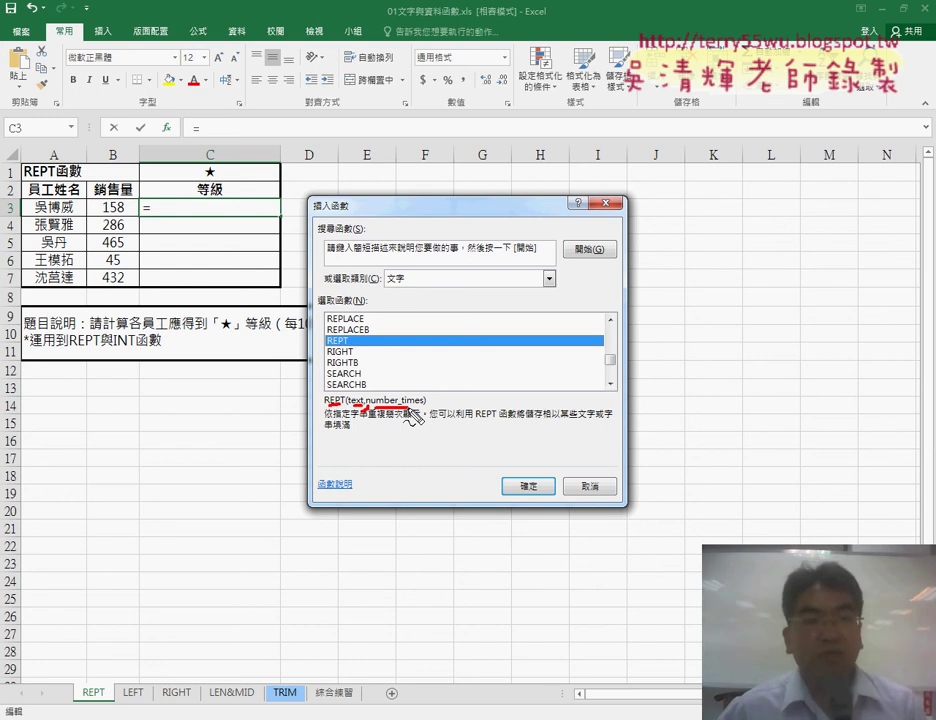
pyautogui.moveTo(410, 404)
pyautogui.mouseDown()
pyautogui.moveTo(372, 406)
pyautogui.moveTo(400, 412)
pyautogui.mouseUp()
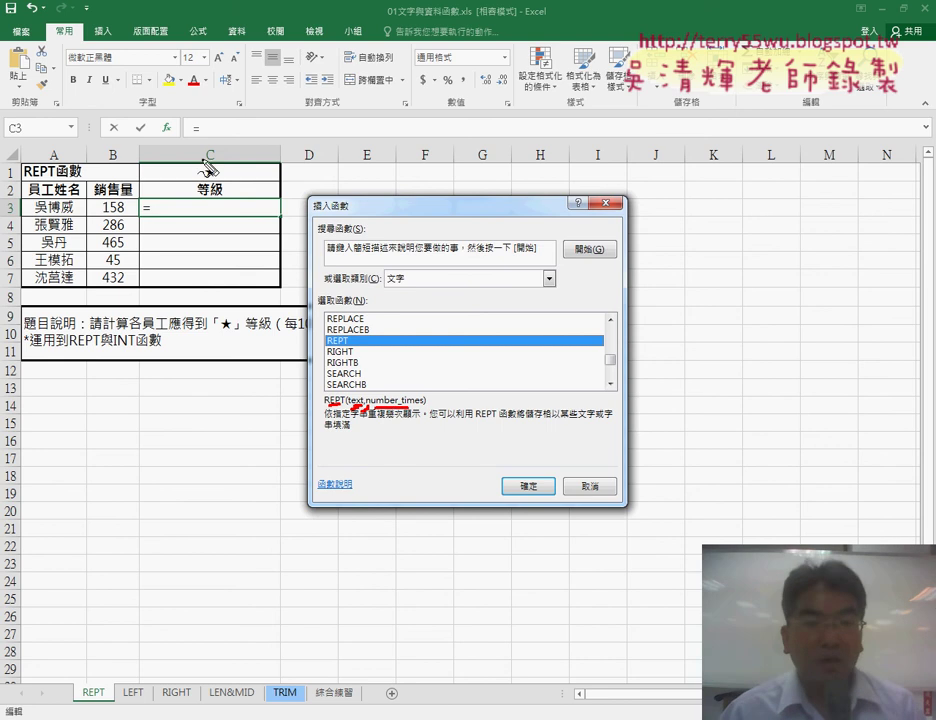
pyautogui.moveTo(226, 198); pyautogui.dragTo(209, 218)
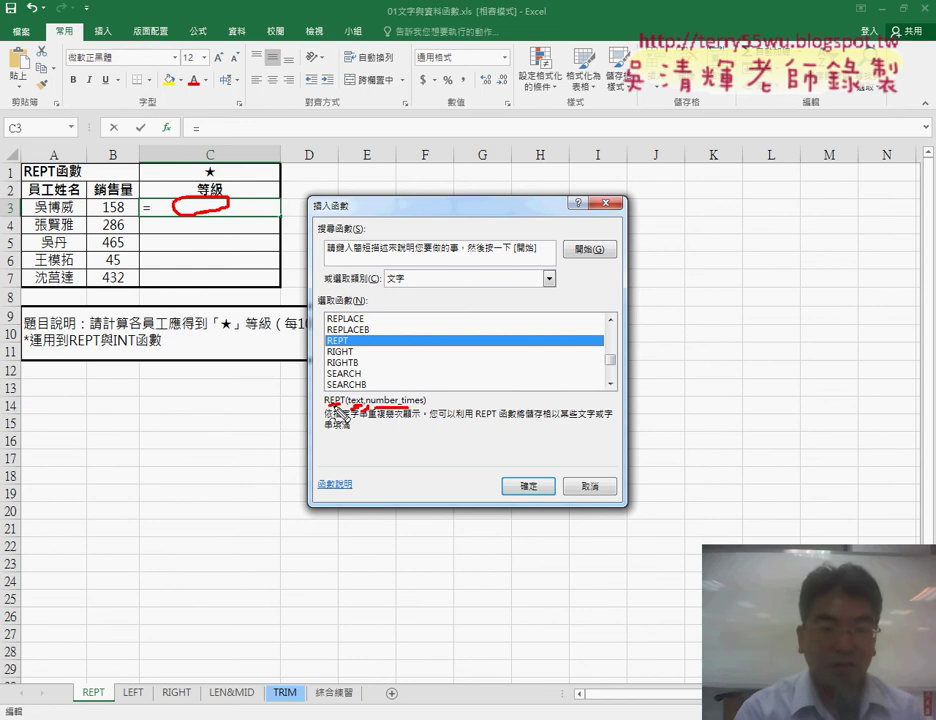
# Step: Clear the on-screen pen annotations
pyautogui.press('Escape')
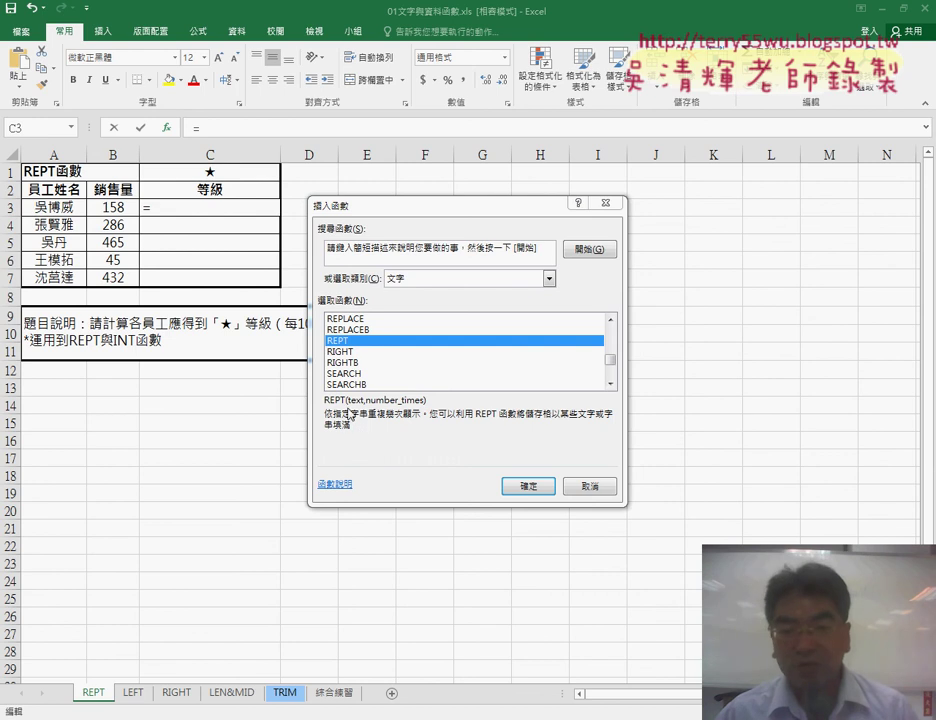
pyautogui.click(337, 486)
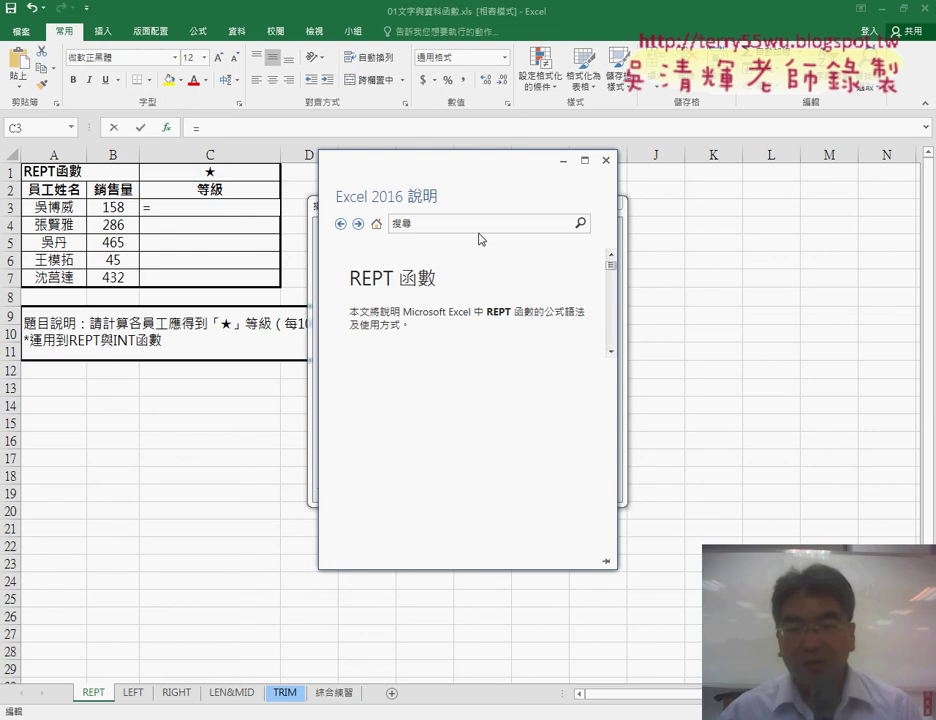
pyautogui.moveTo(511, 171); pyautogui.dragTo(730, 154)
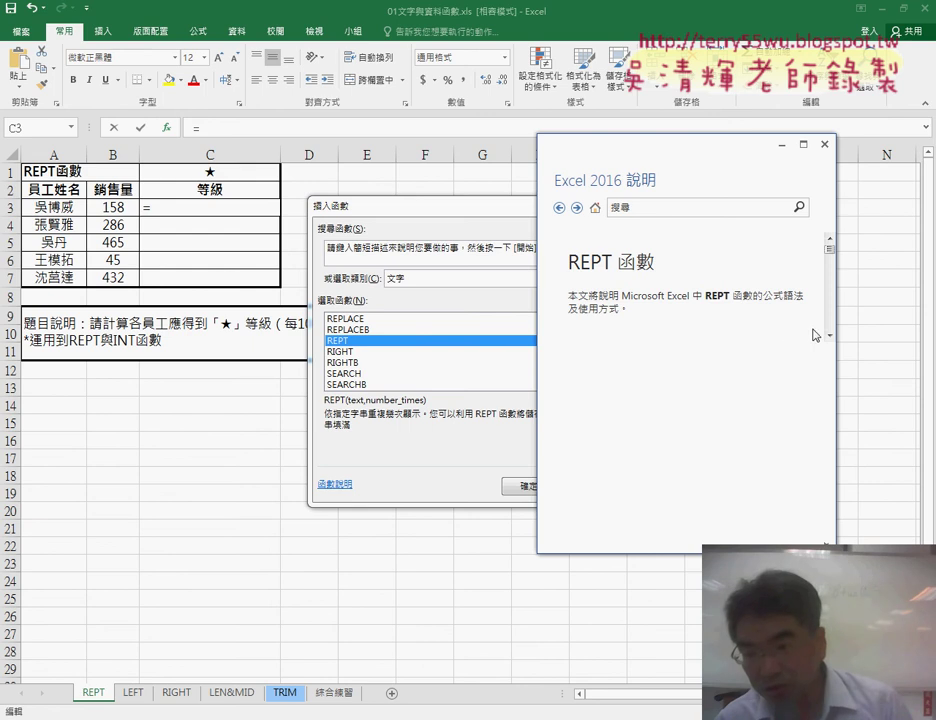
pyautogui.moveTo(830, 246)
pyautogui.mouseDown()
pyautogui.moveTo(829, 403)
pyautogui.moveTo(829, 275)
pyautogui.mouseUp()
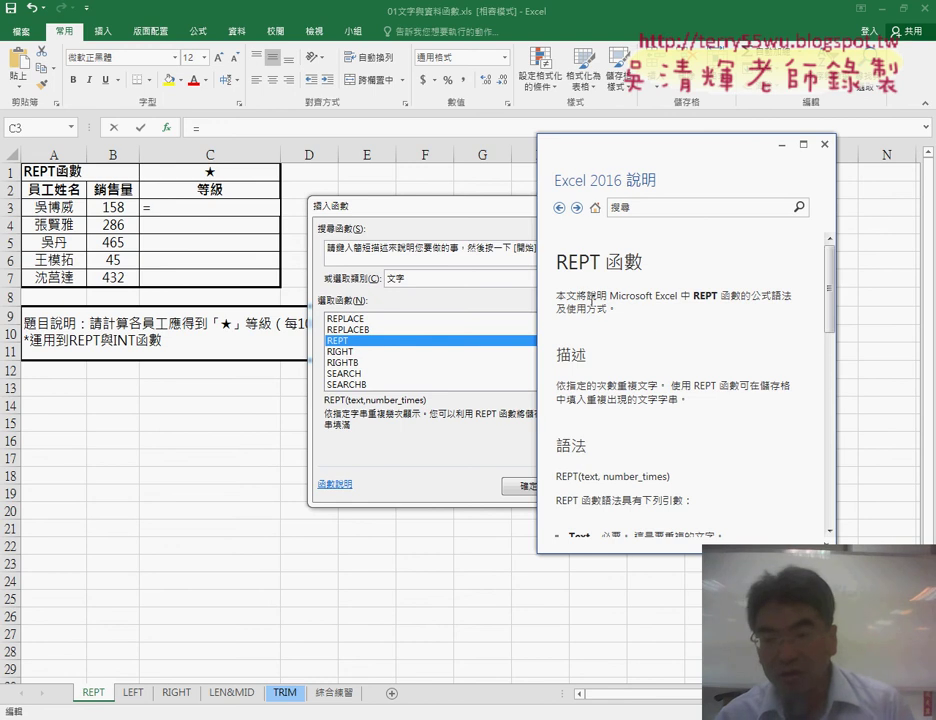
pyautogui.scroll(-2, 630, 315)
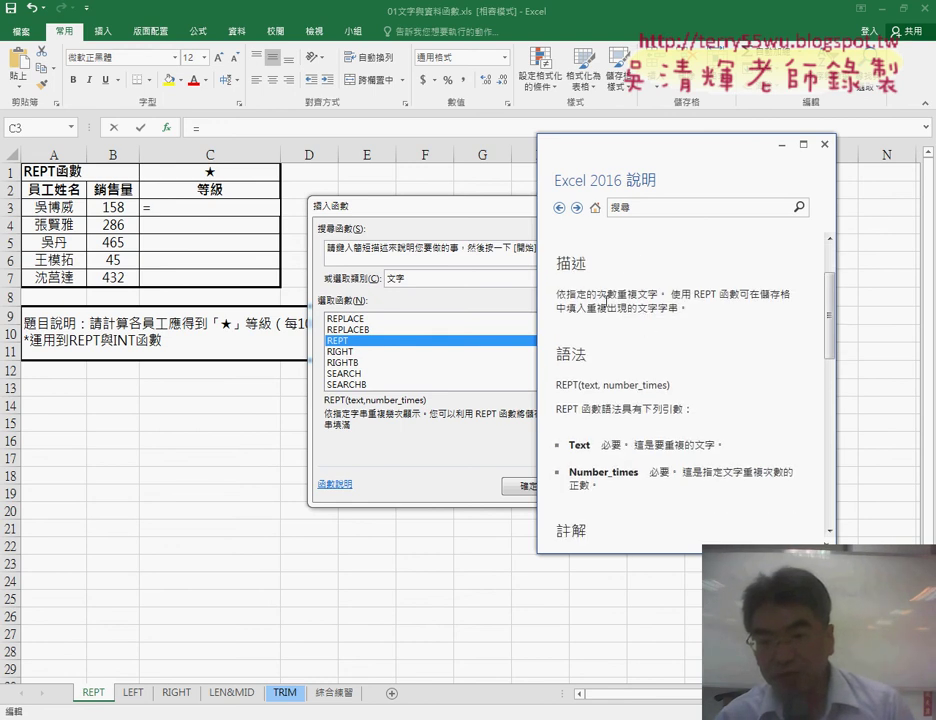
pyautogui.scroll(-1, 650, 330)
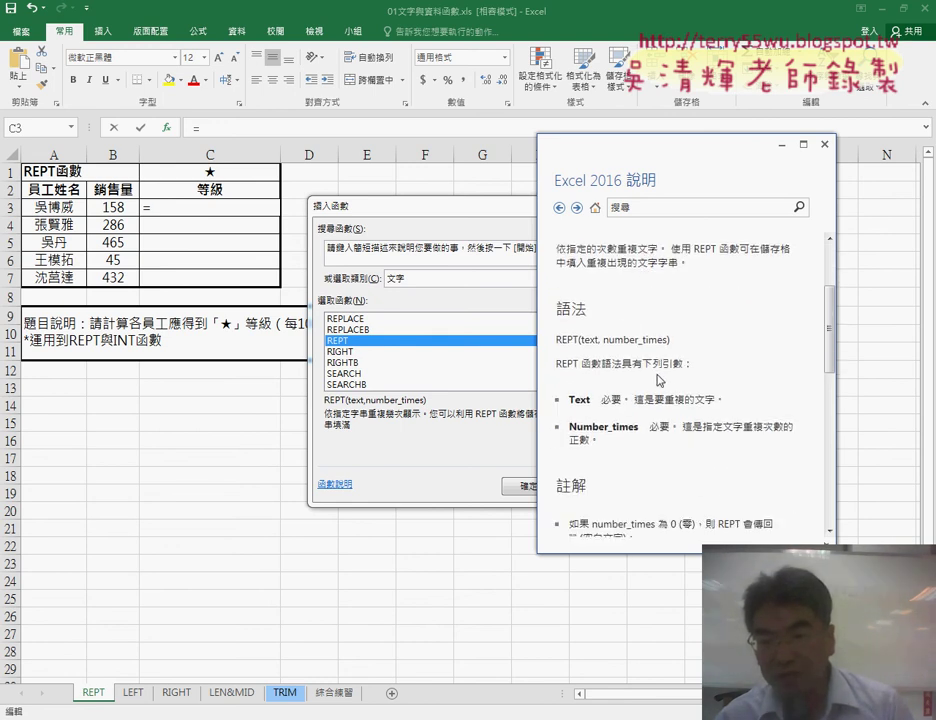
pyautogui.scroll(-1, 594, 342)
pyautogui.scroll(-1, 597, 335)
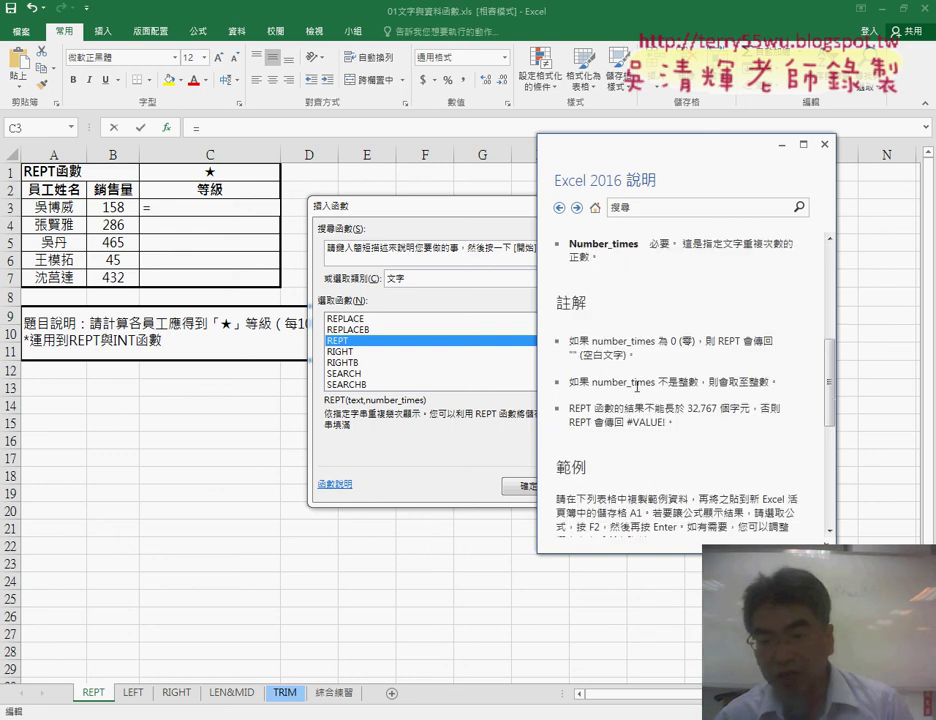
pyautogui.scroll(-2, 630, 375)
pyautogui.scroll(-1, 615, 350)
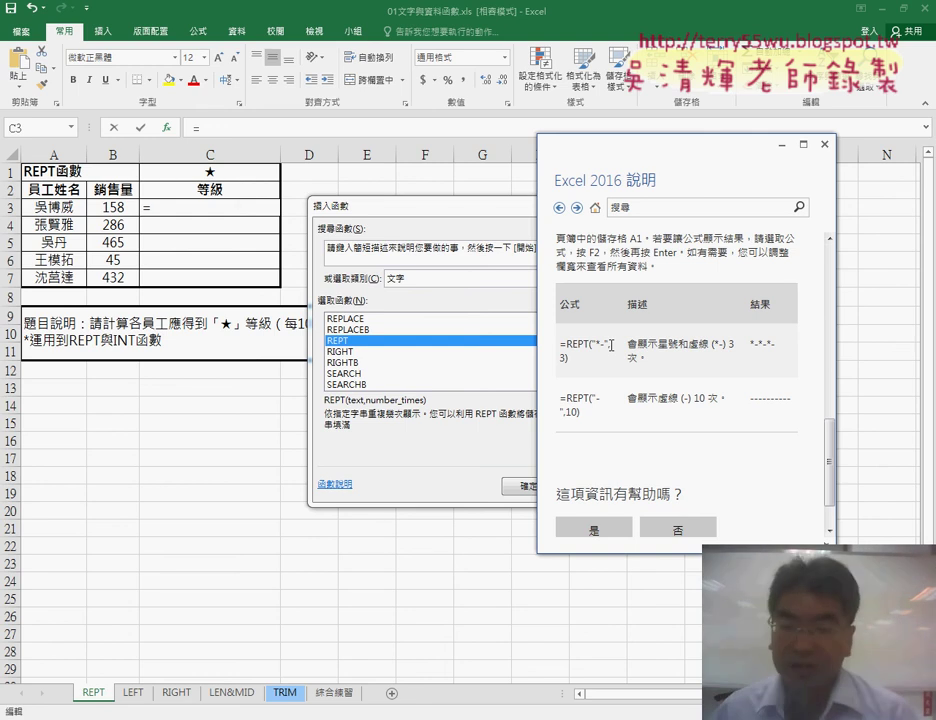
pyautogui.scroll(1, 615, 390)
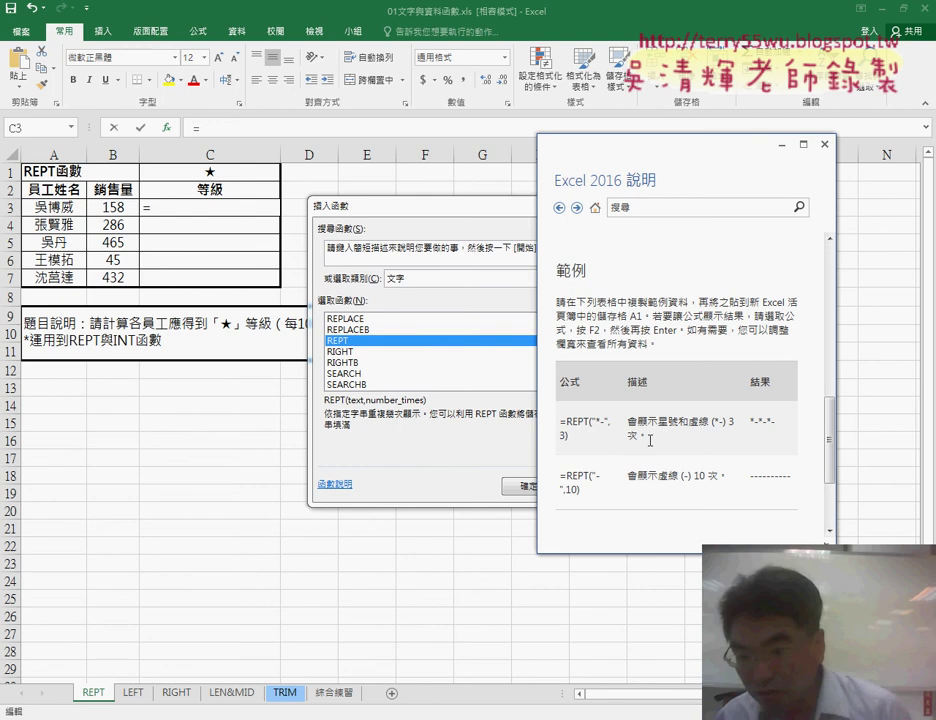
# Step: Confirm REPT and set its arguments to Text C1 and Number_times B3/100
pyautogui.click(824, 144)
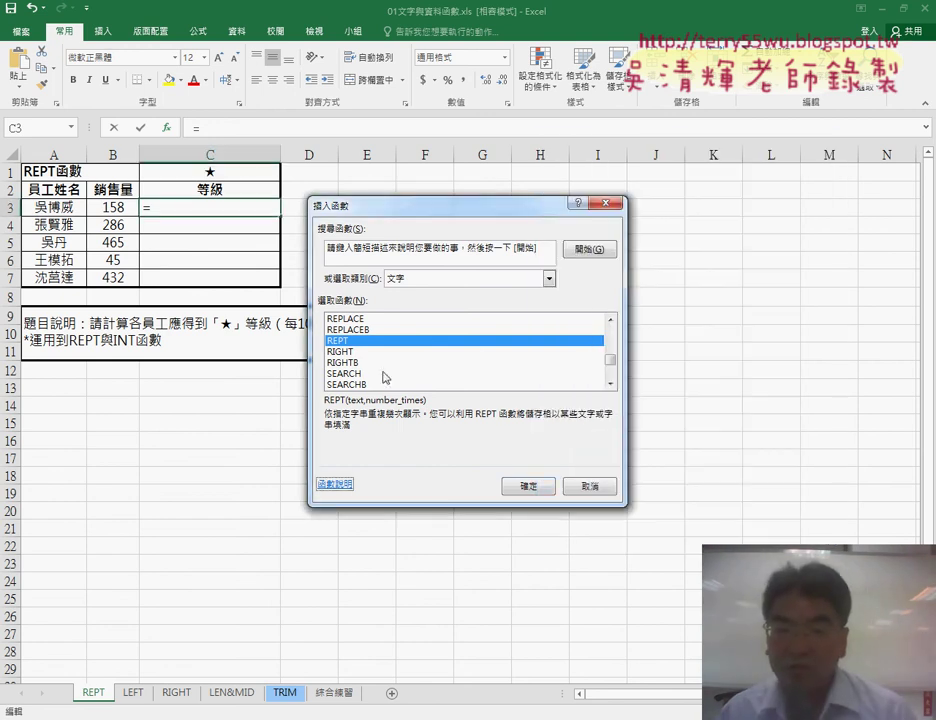
pyautogui.click(528, 487)
pyautogui.moveTo(439, 257); pyautogui.dragTo(531, 189)
pyautogui.click(212, 174)
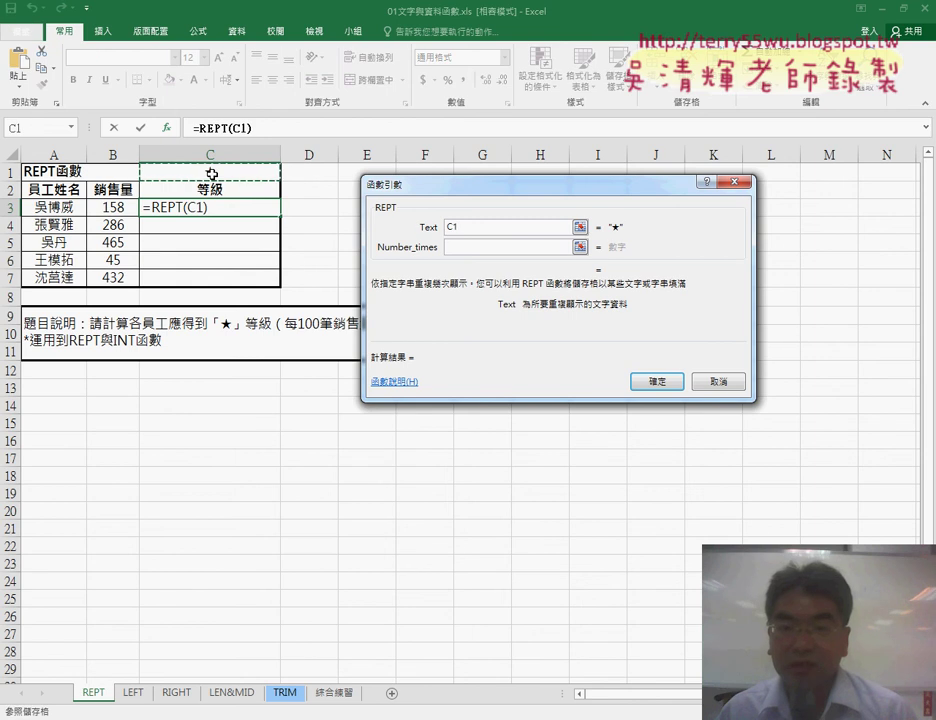
pyautogui.click(462, 248)
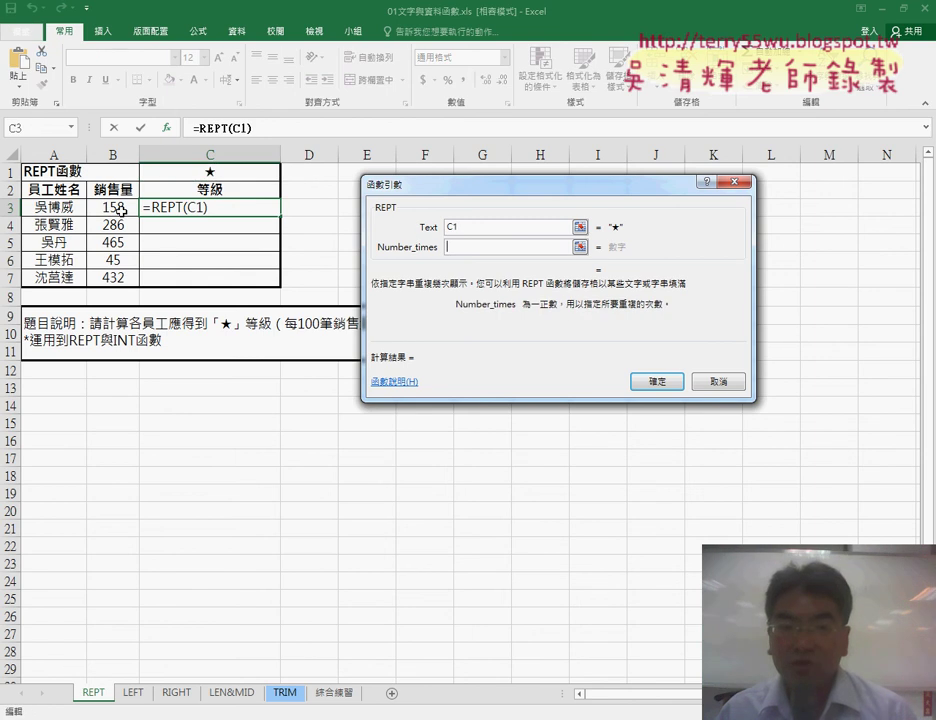
pyautogui.click(119, 208)
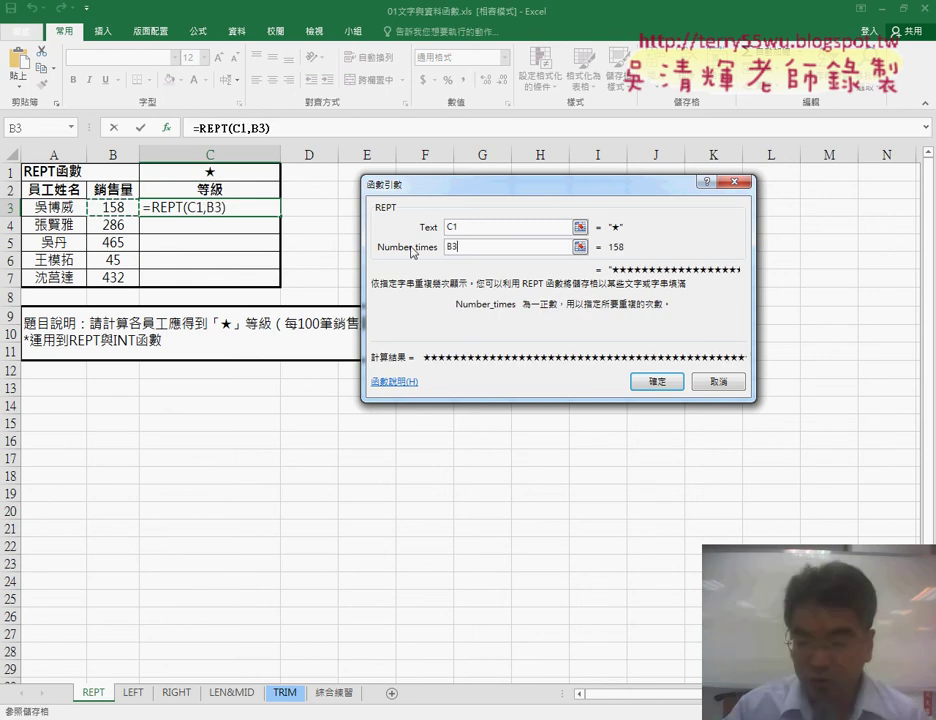
pyautogui.write('/')
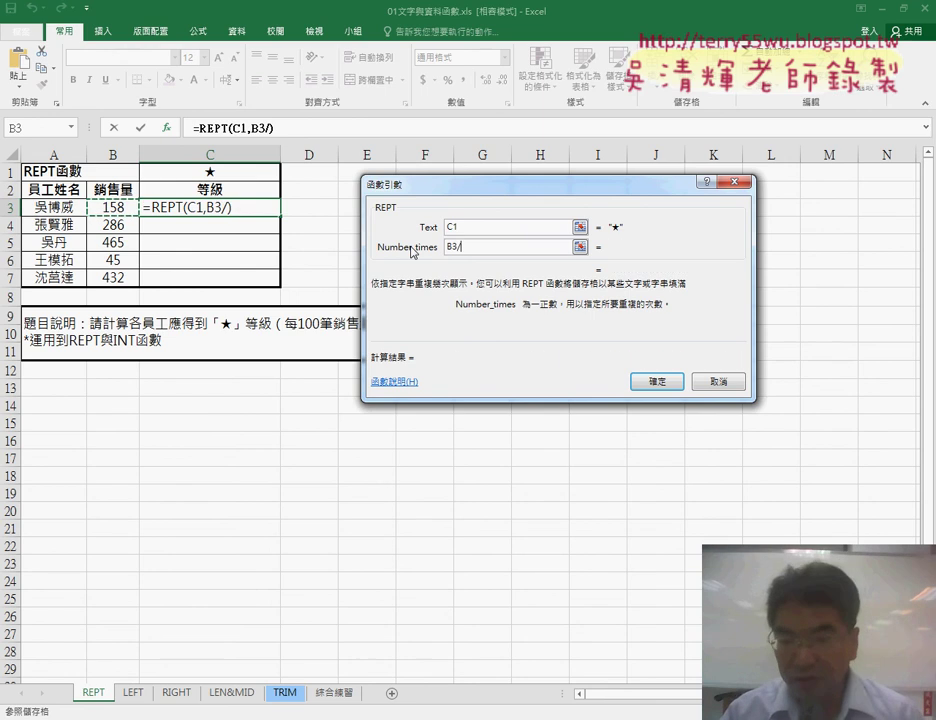
pyautogui.write('100')
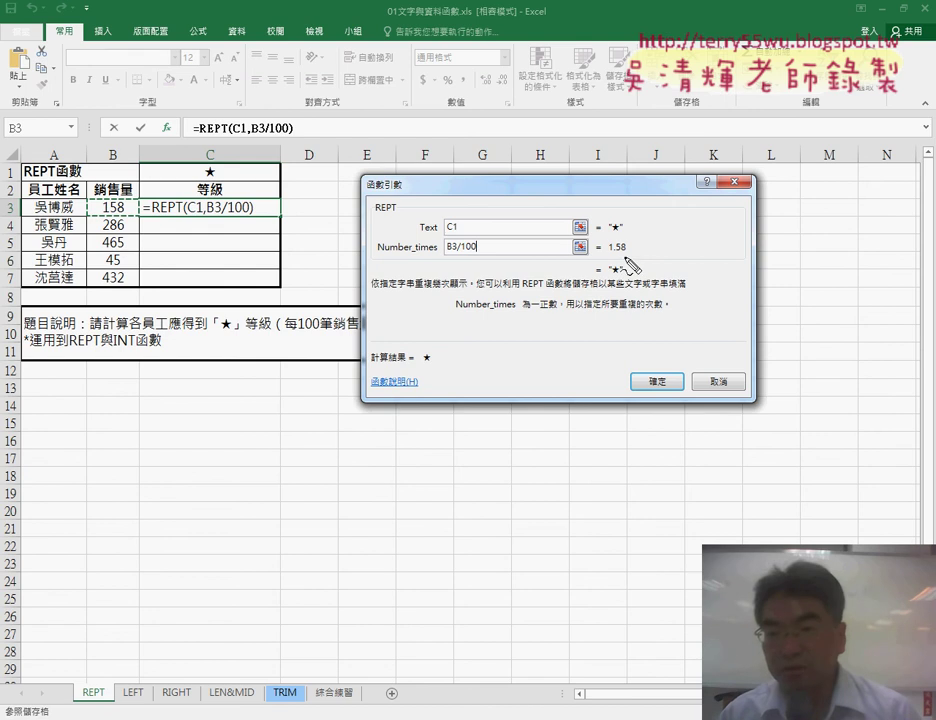
# Step: Highlight the 1.58 repeat count, clear the pen marks, and place the caret before B3/100
pyautogui.moveTo(613, 254)
pyautogui.mouseDown()
pyautogui.moveTo(620, 237)
pyautogui.moveTo(626, 261)
pyautogui.mouseUp()
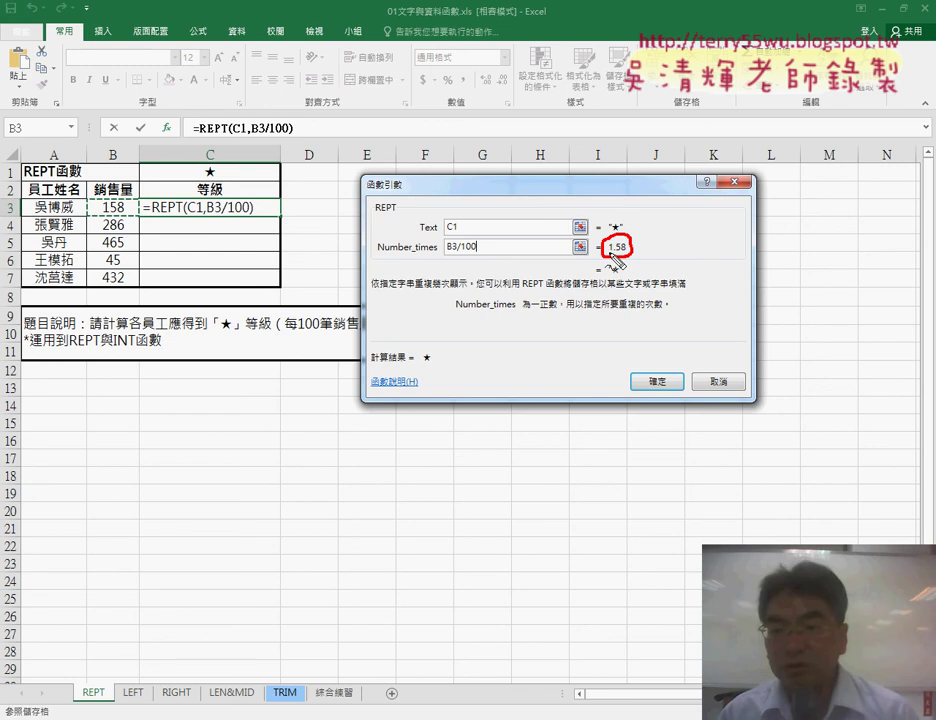
pyautogui.moveTo(604, 254); pyautogui.dragTo(611, 254)
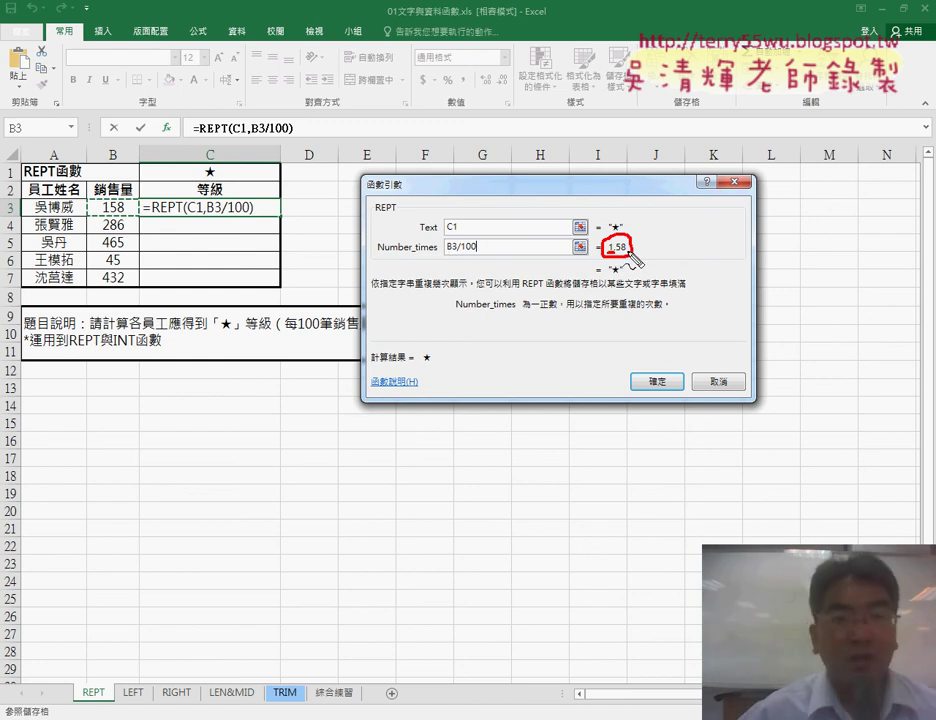
pyautogui.press('Escape')
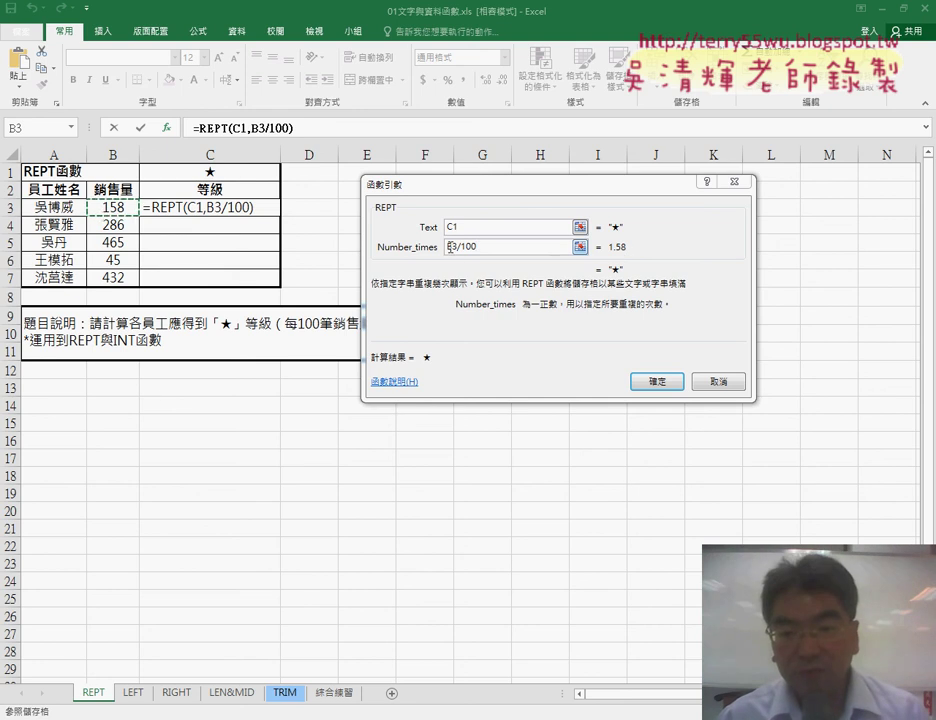
pyautogui.moveTo(449, 246); pyautogui.dragTo(478, 247)
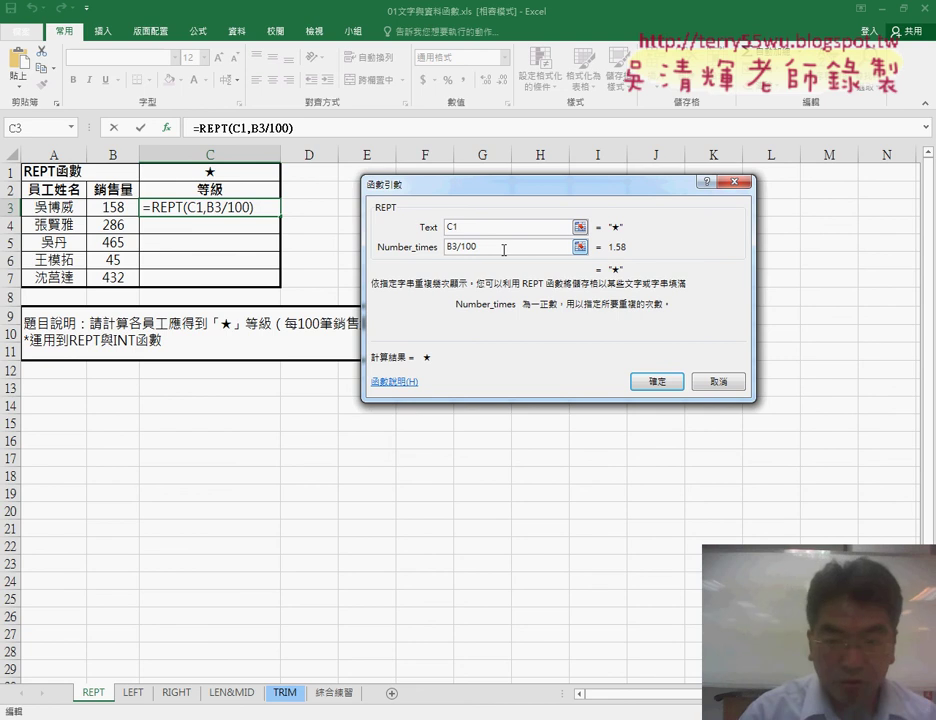
# Step: Wrap Number_times as int(B3/100), marking the resulting count of 1 and single star
pyautogui.write('i')
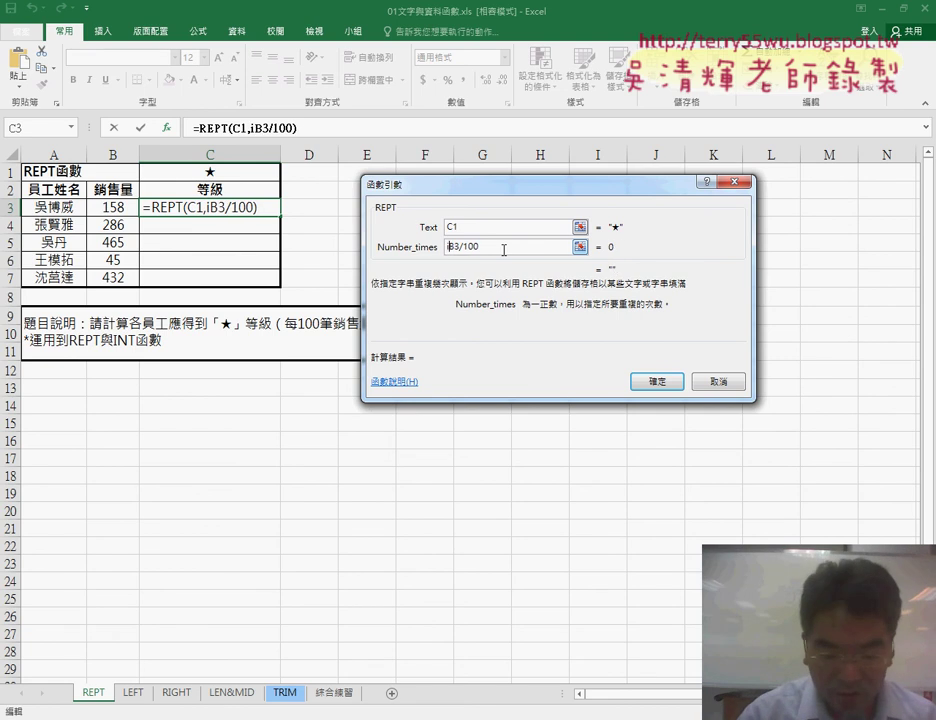
pyautogui.write('nt')
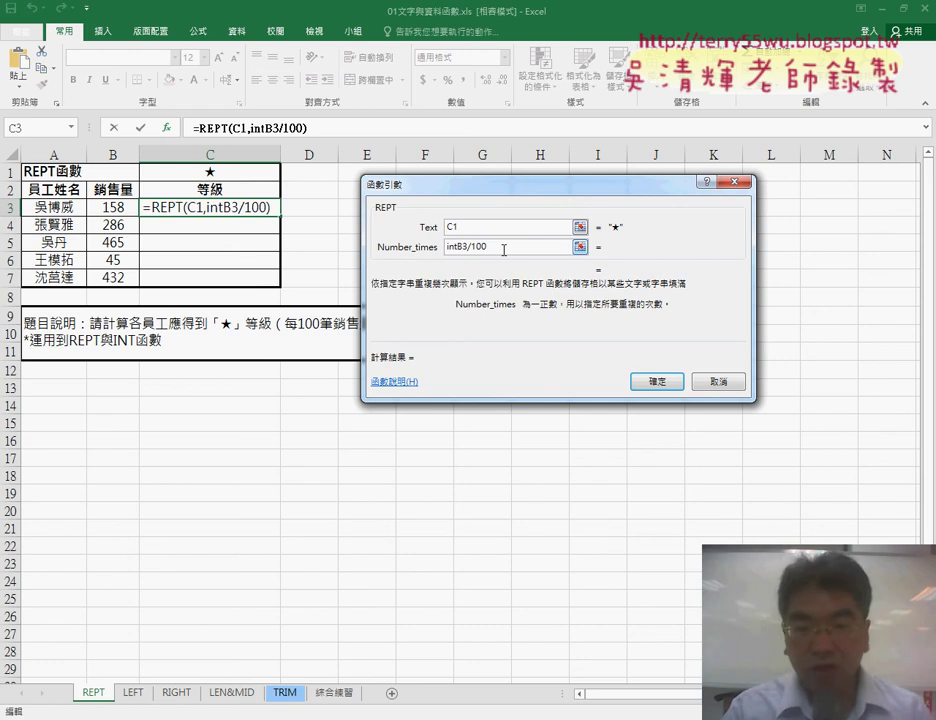
pyautogui.write('(')
pyautogui.click(504, 250)
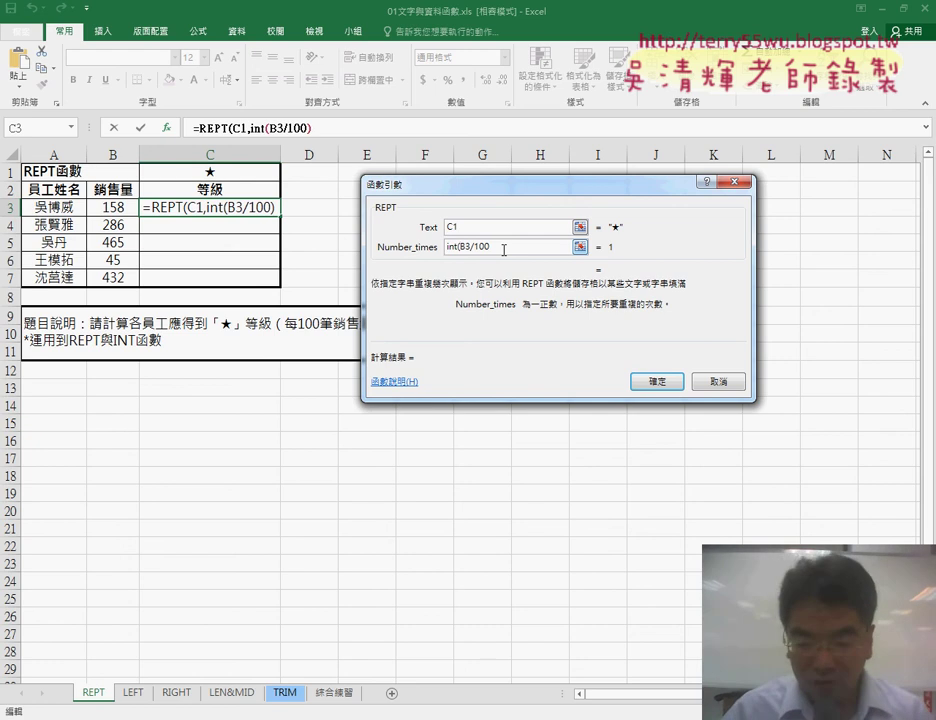
pyautogui.write(')')
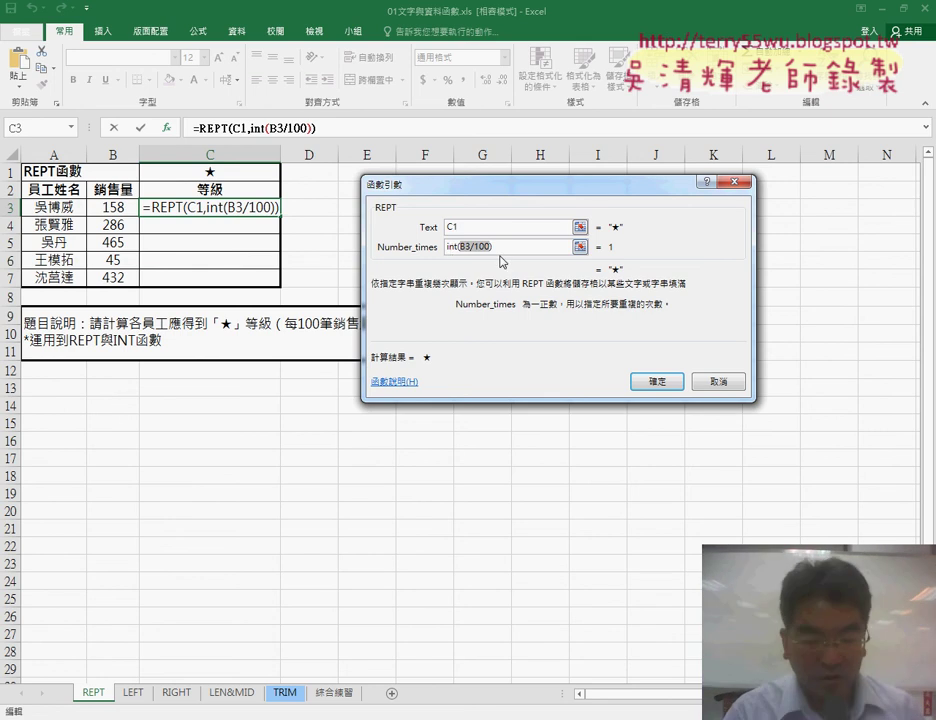
pyautogui.moveTo(446, 255); pyautogui.dragTo(476, 255)
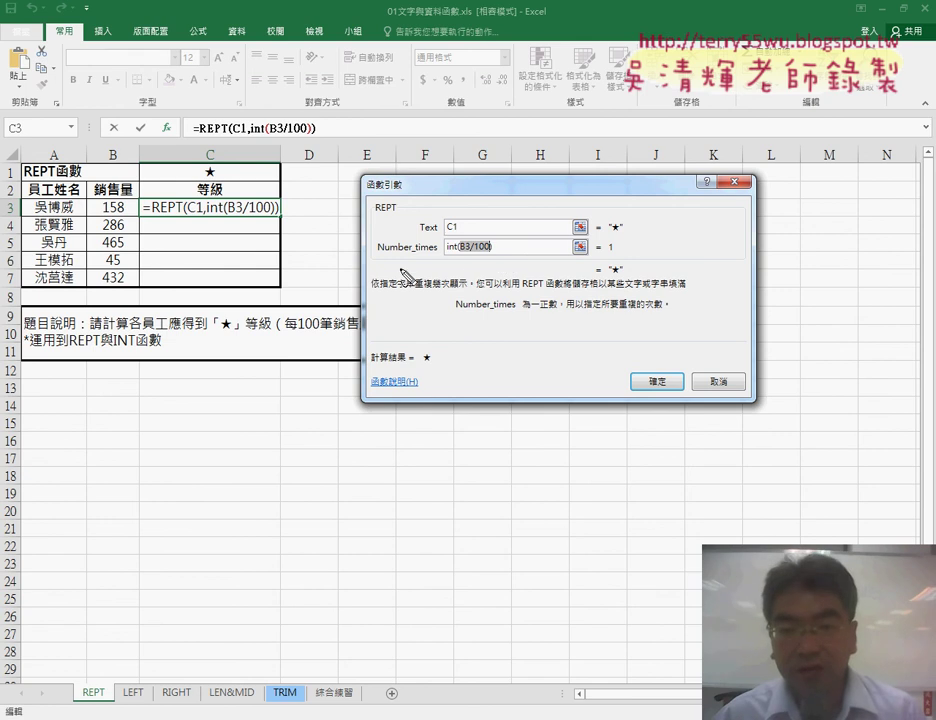
pyautogui.moveTo(600, 244); pyautogui.dragTo(606, 262)
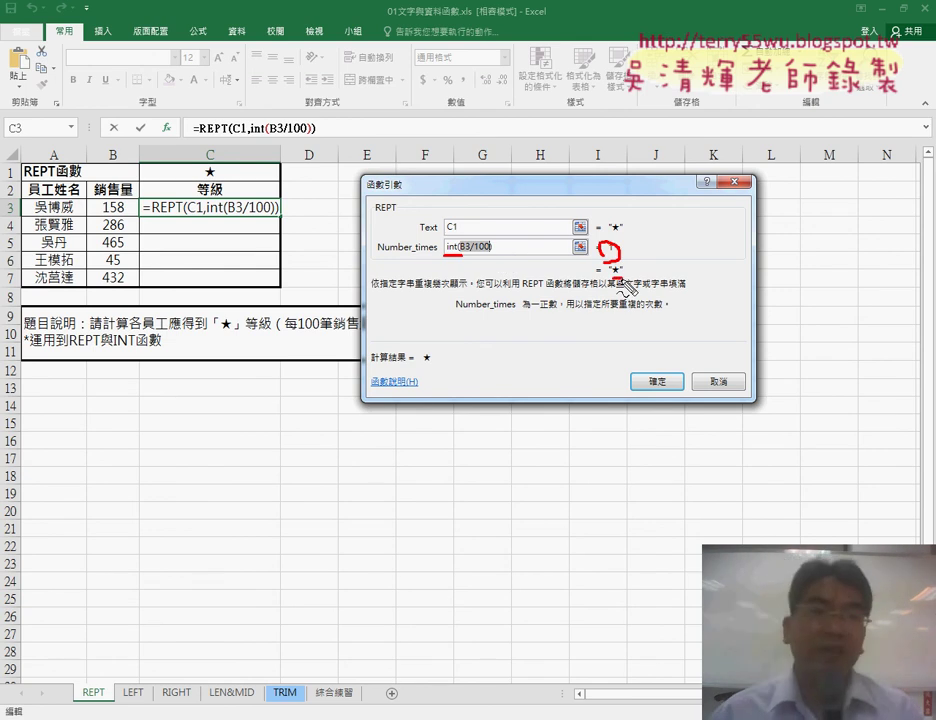
pyautogui.moveTo(613, 279); pyautogui.dragTo(621, 283)
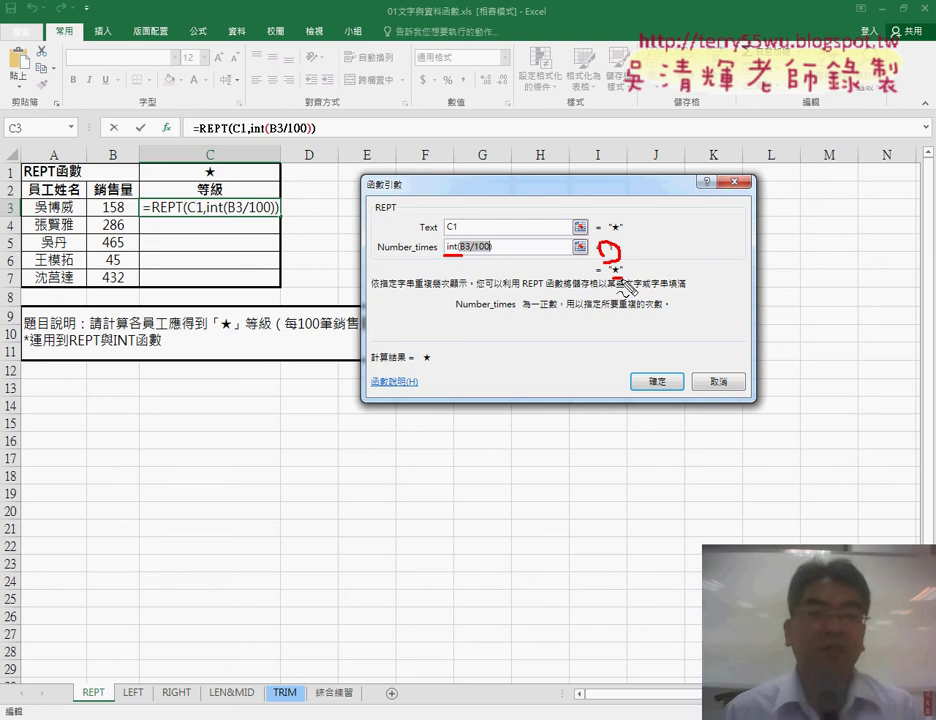
pyautogui.press('Escape')
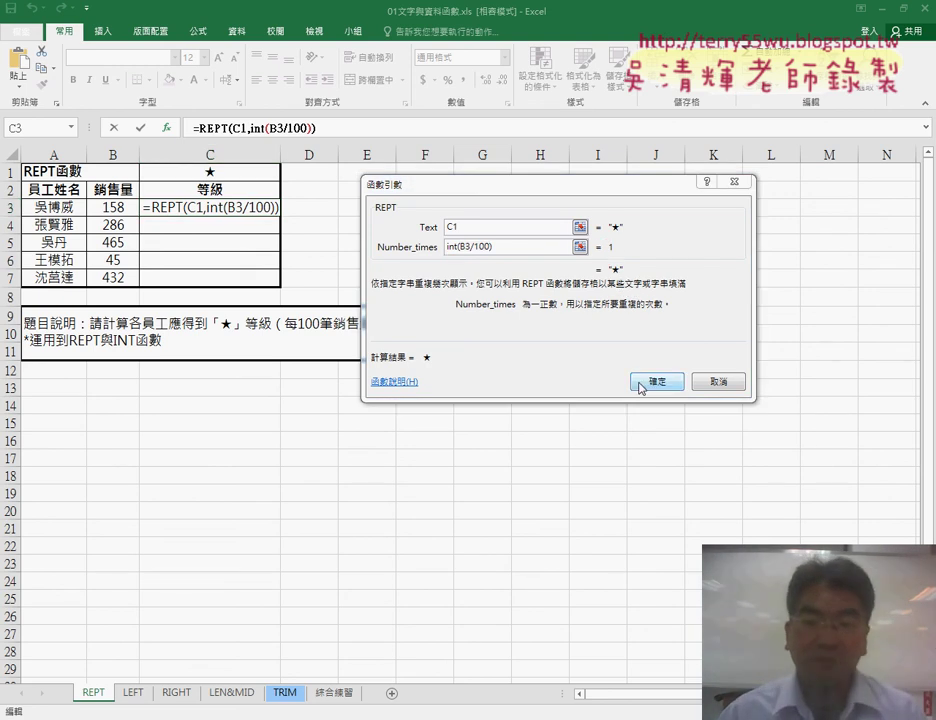
# Step: Enter =REPT(C1,INT(B3/100)) in C3 and centre the ★ in the cell
pyautogui.click(652, 384)
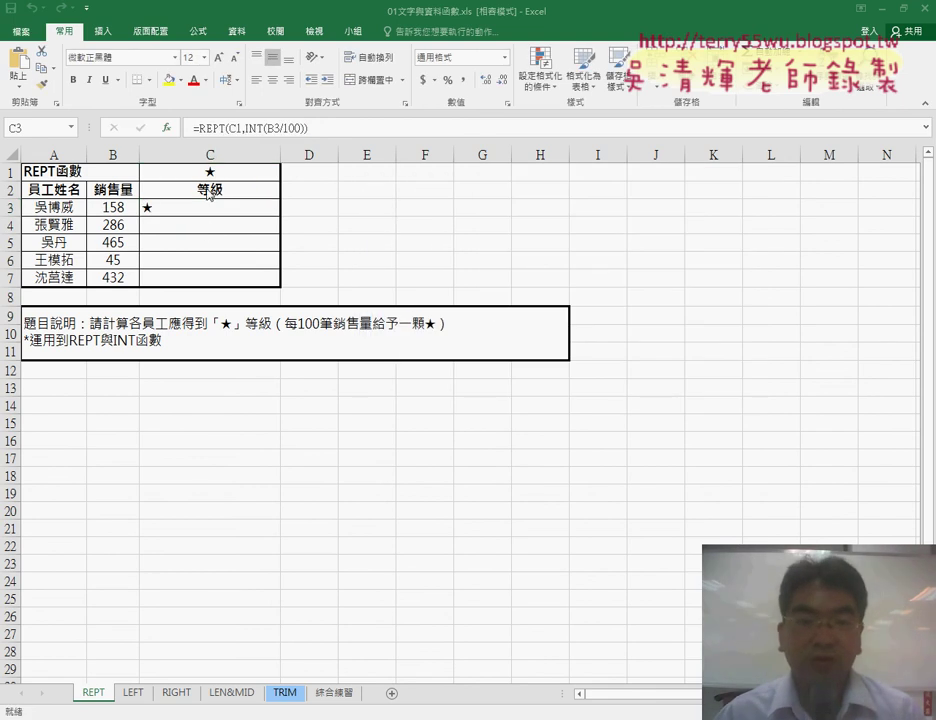
pyautogui.click(205, 210)
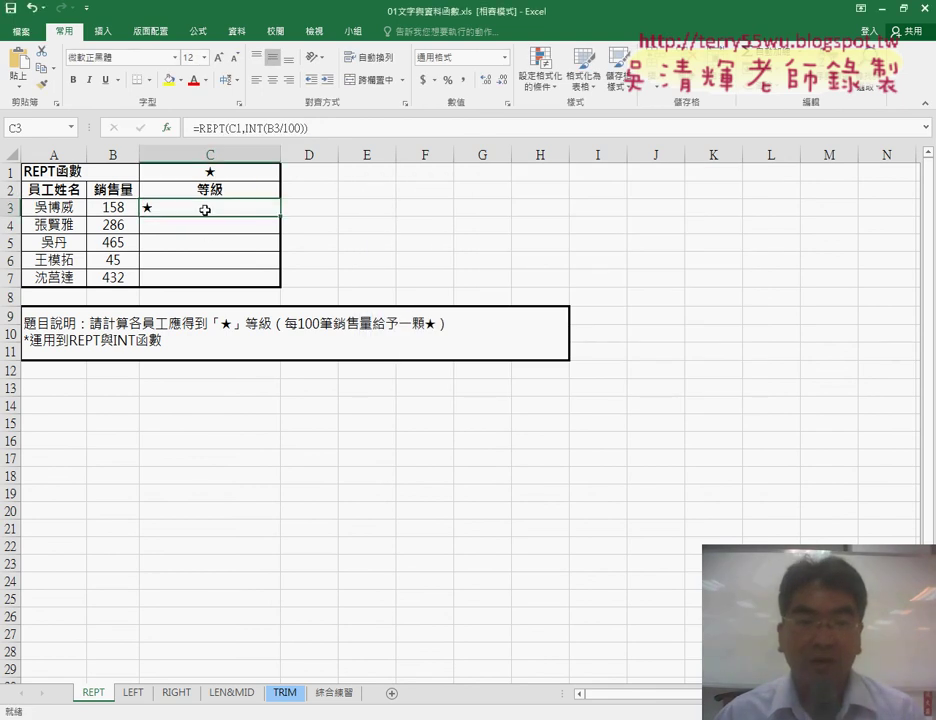
pyautogui.click(270, 80)
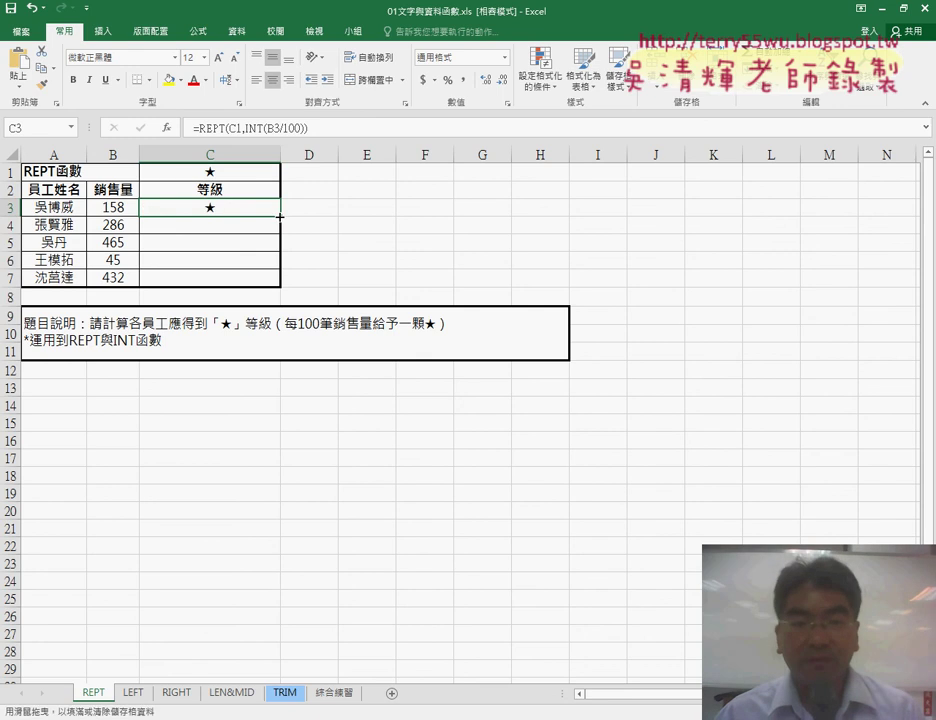
# Step: Fill C3's REPT formula down through C7 and reselect C3 to inspect the grades
pyautogui.moveTo(280, 216); pyautogui.dragTo(281, 287)
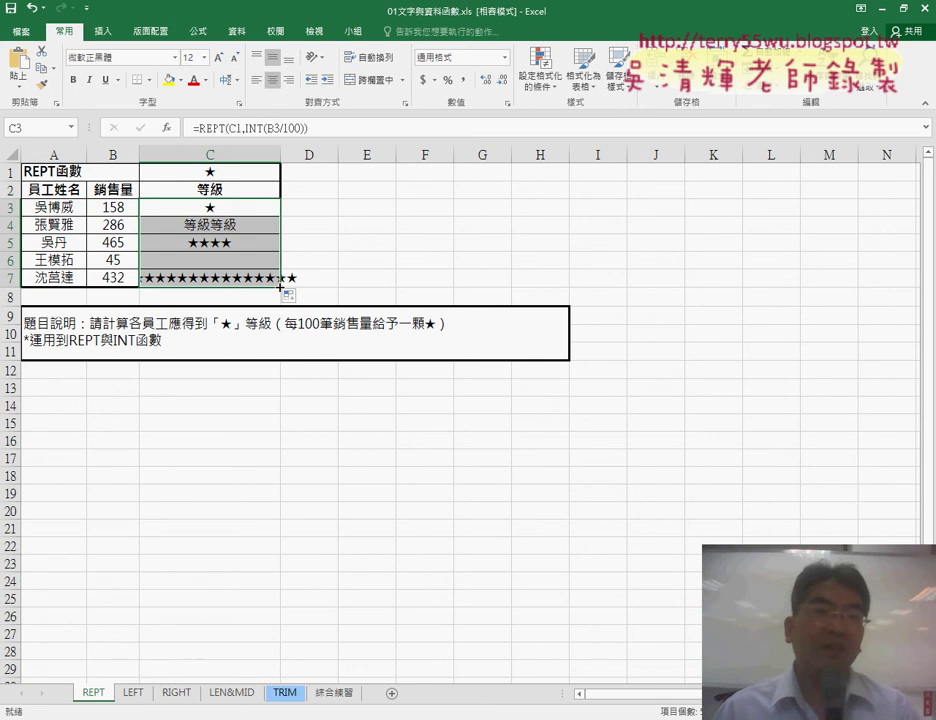
pyautogui.click(275, 207)
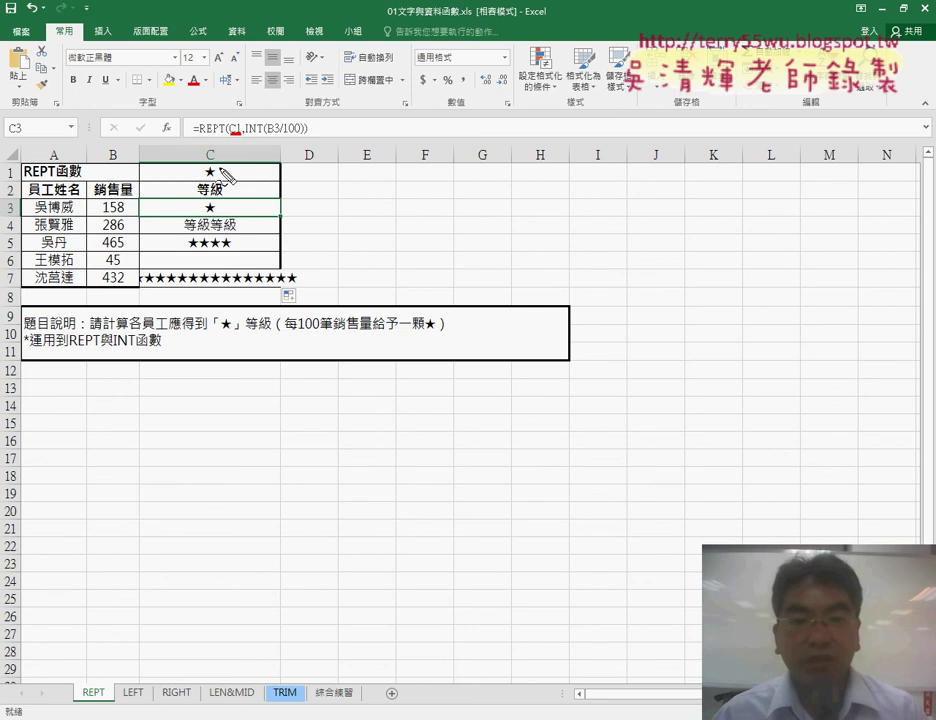
pyautogui.moveTo(226, 162); pyautogui.dragTo(224, 161)
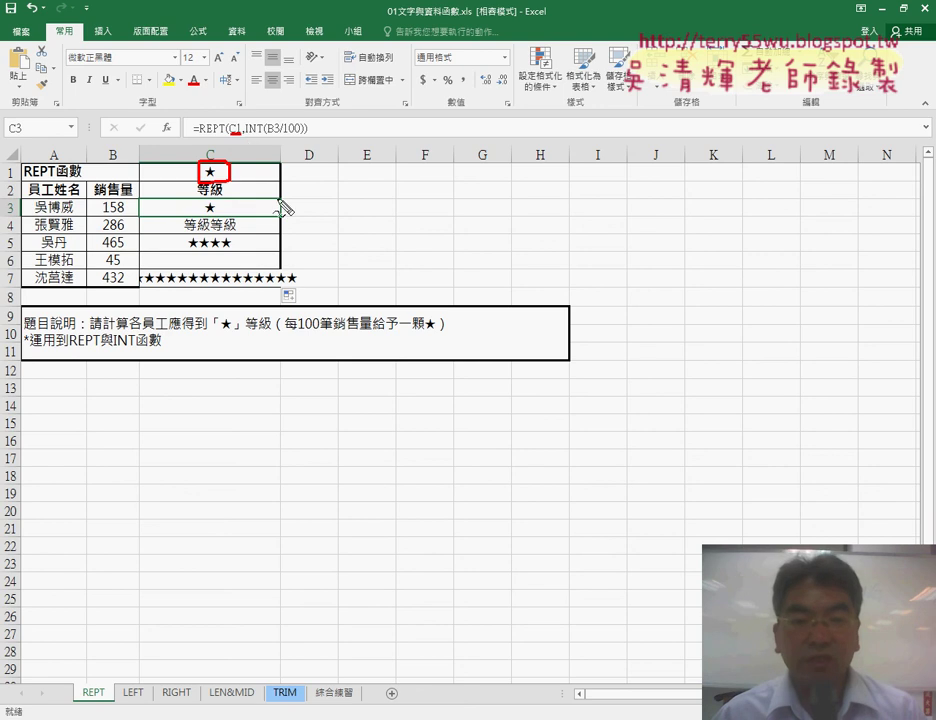
pyautogui.moveTo(282, 212)
pyautogui.mouseDown()
pyautogui.moveTo(281, 268)
pyautogui.moveTo(290, 253)
pyautogui.mouseUp()
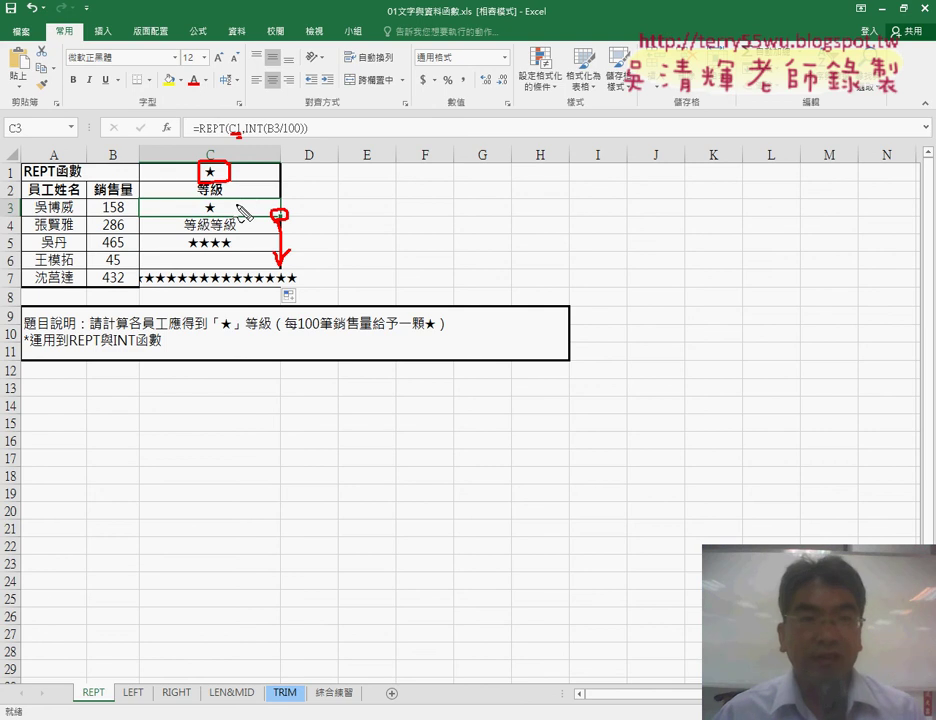
# Step: Compare the copied formulas in C4 and C5 with C3, then edit C3's formula
pyautogui.press('Escape')
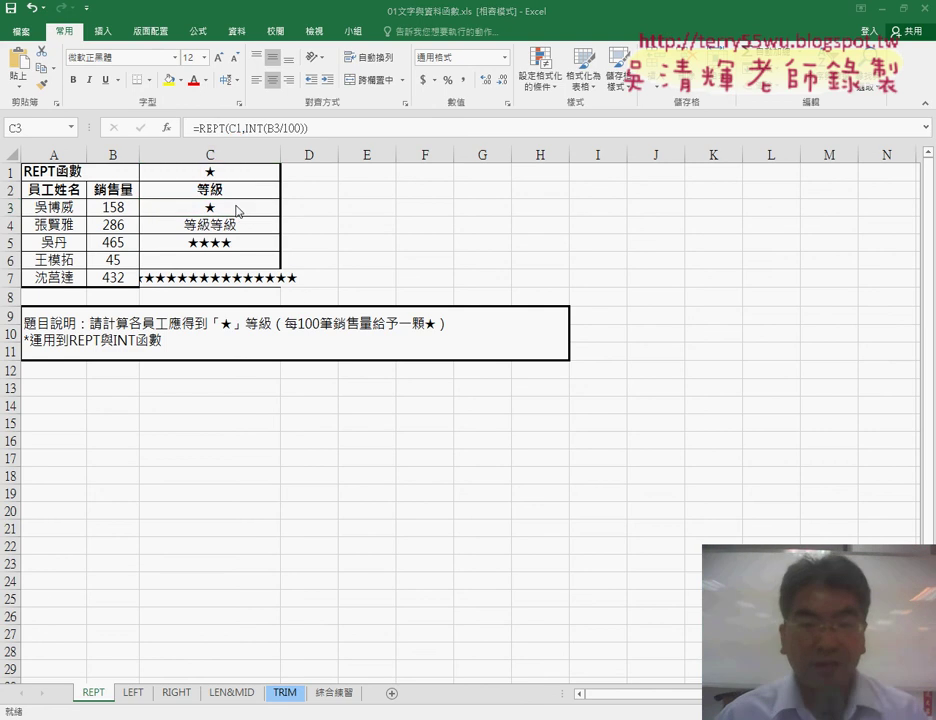
pyautogui.click(238, 206)
pyautogui.click(237, 226)
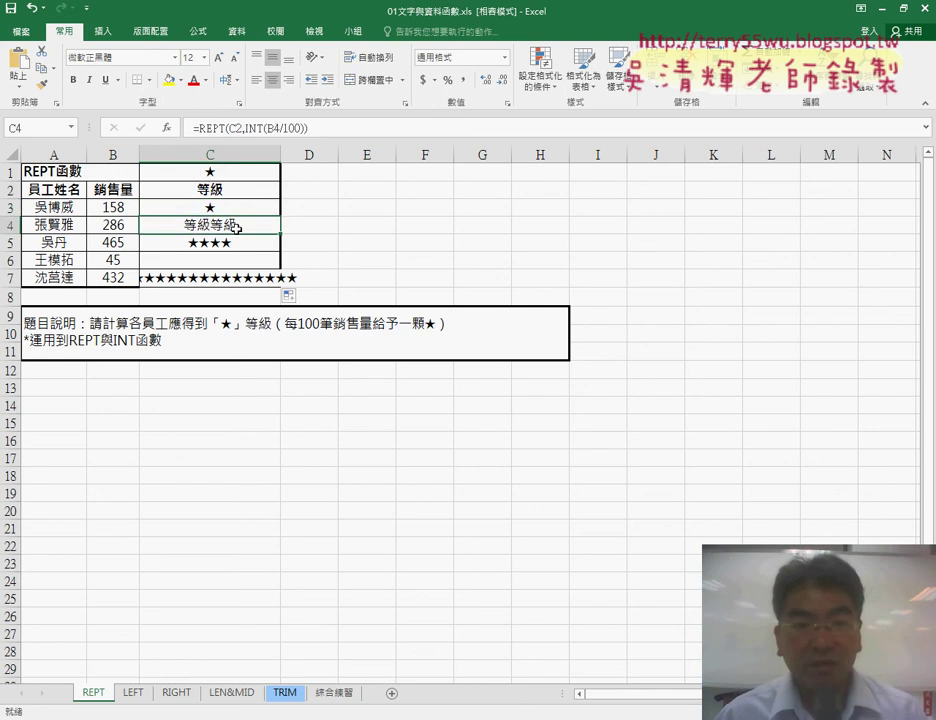
pyautogui.click(236, 243)
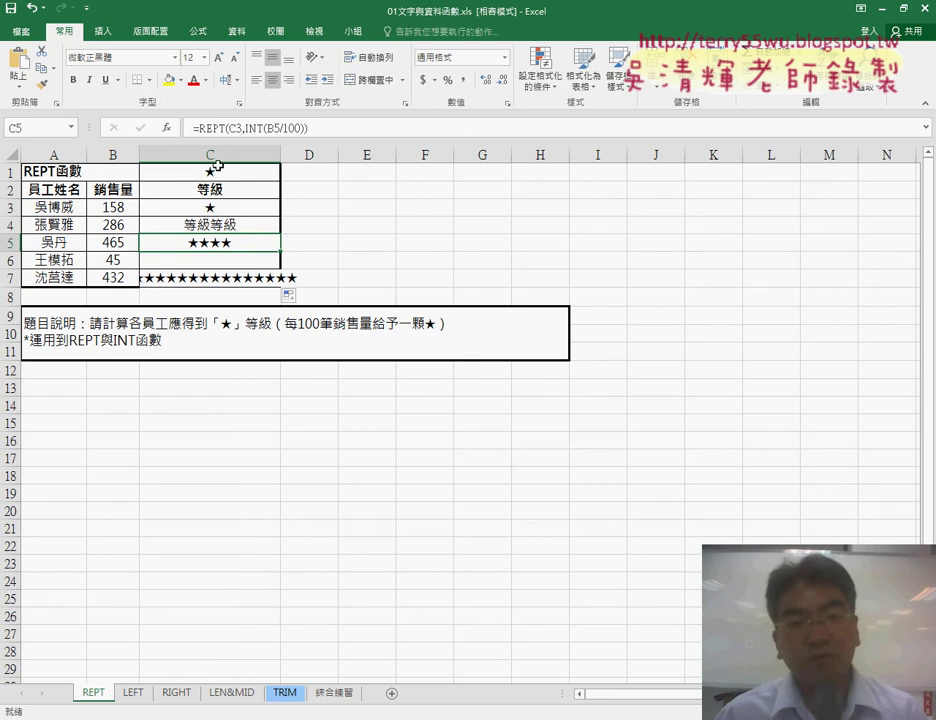
pyautogui.click(216, 209)
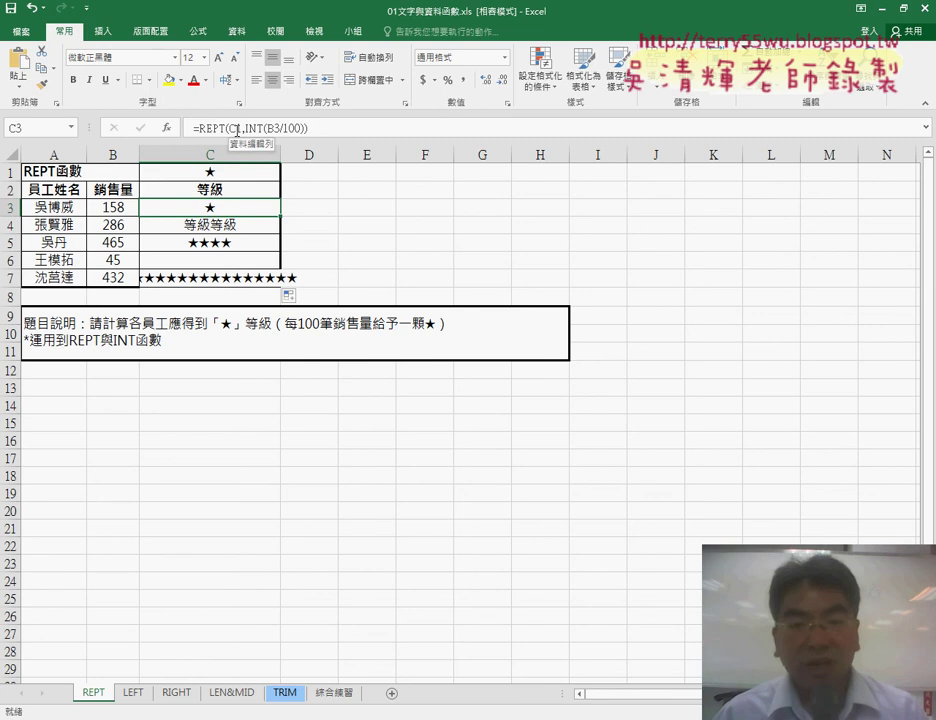
pyautogui.click(218, 130)
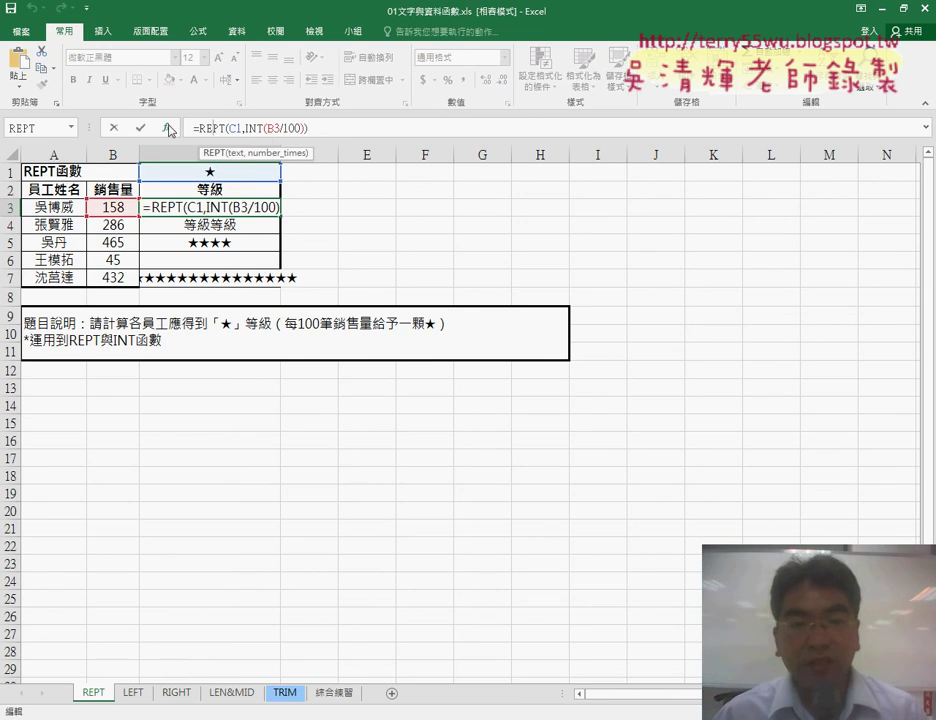
# Step: Change the Text argument to C$1 to lock the star's row and confirm
pyautogui.click(168, 129)
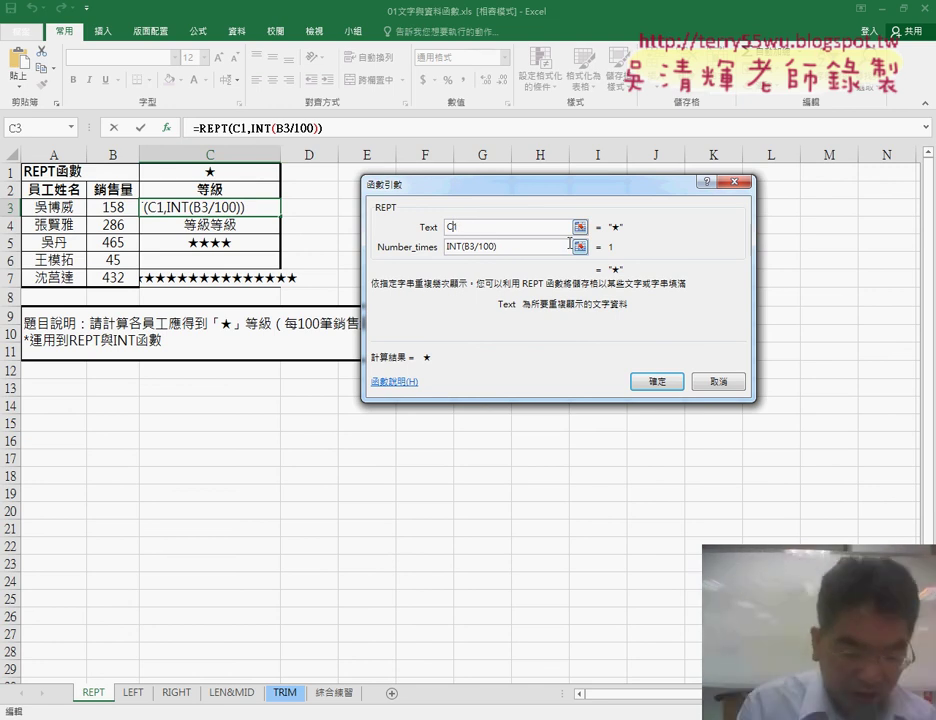
pyautogui.write('$')
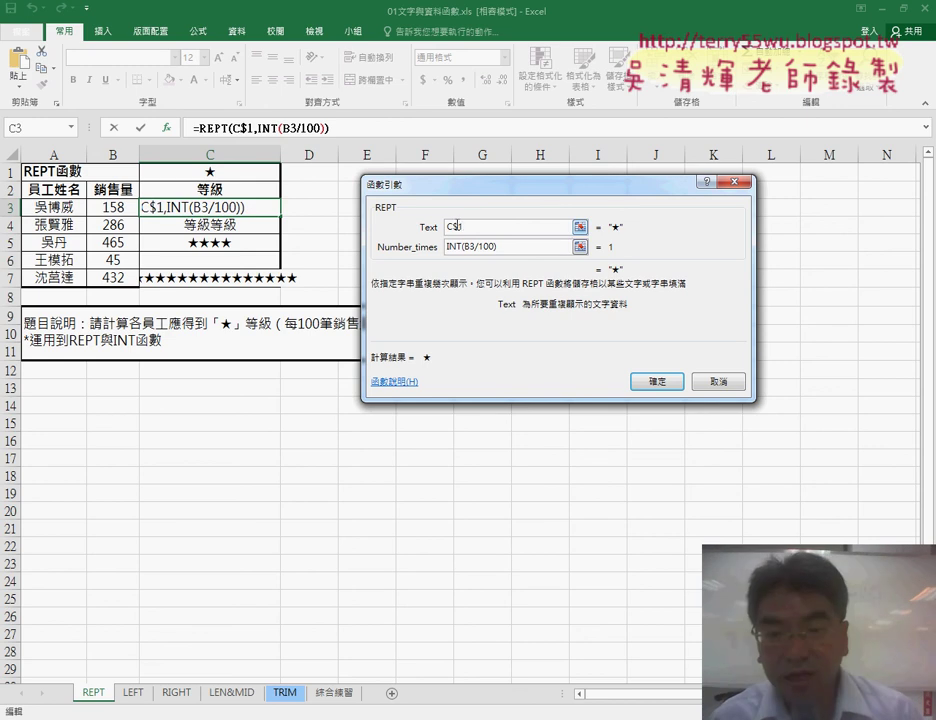
pyautogui.moveTo(447, 226); pyautogui.dragTo(501, 228)
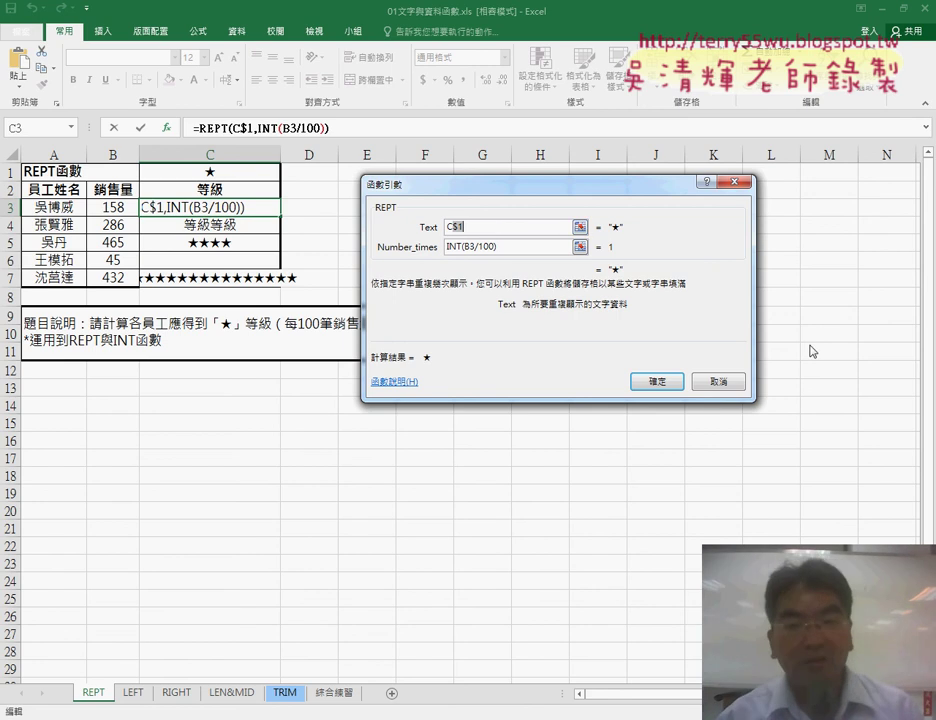
pyautogui.click(450, 227)
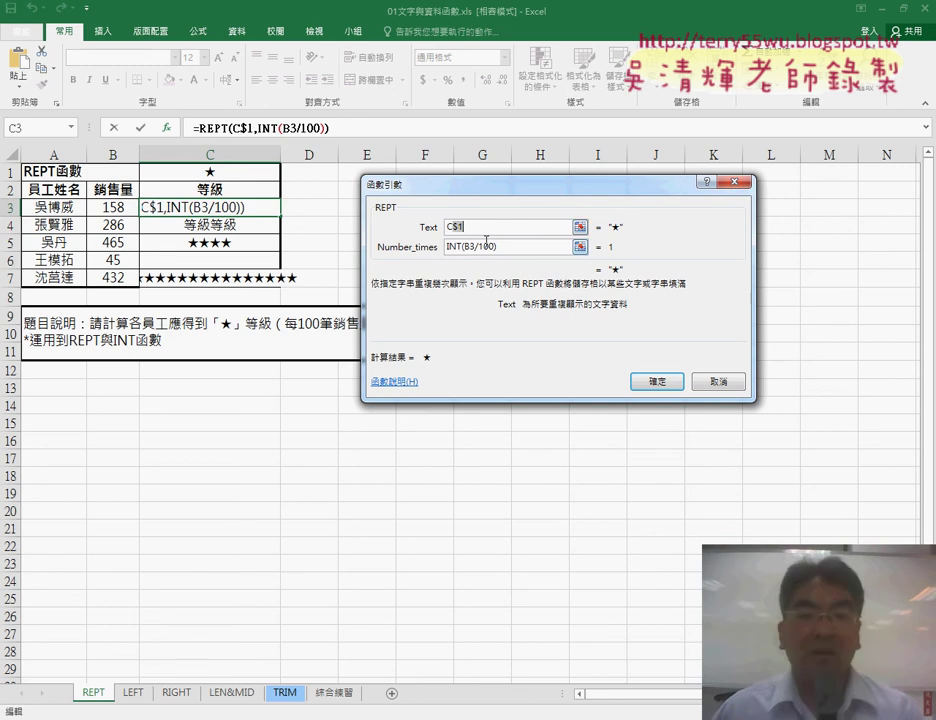
pyautogui.click(657, 381)
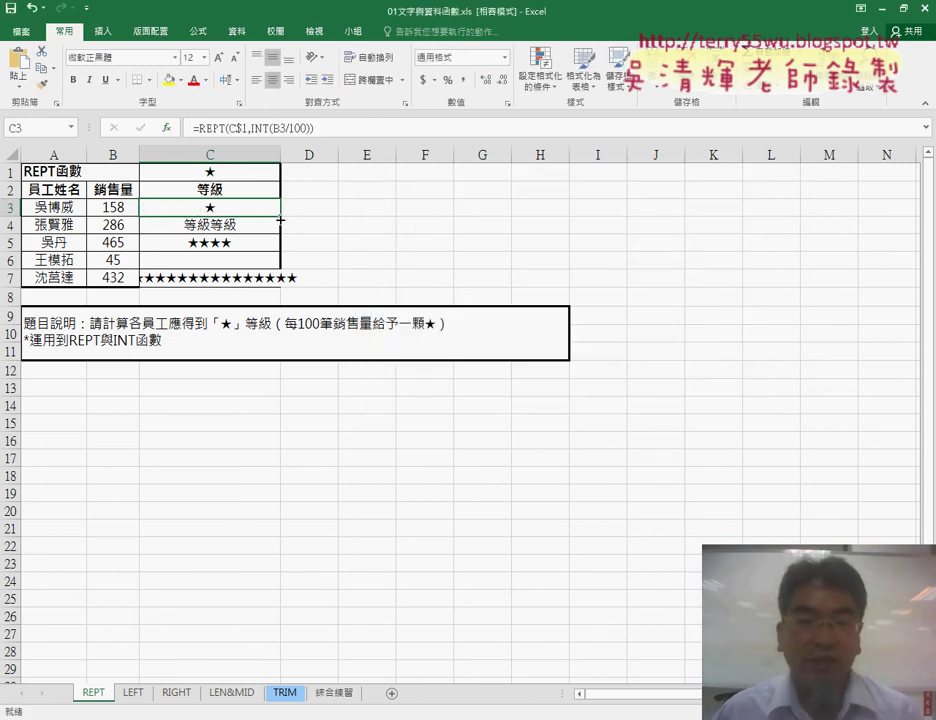
# Step: Copy the REPT formula from C3 down to C7, checking the blank grade for B6's 45 sales
pyautogui.moveTo(281, 219); pyautogui.dragTo(281, 282)
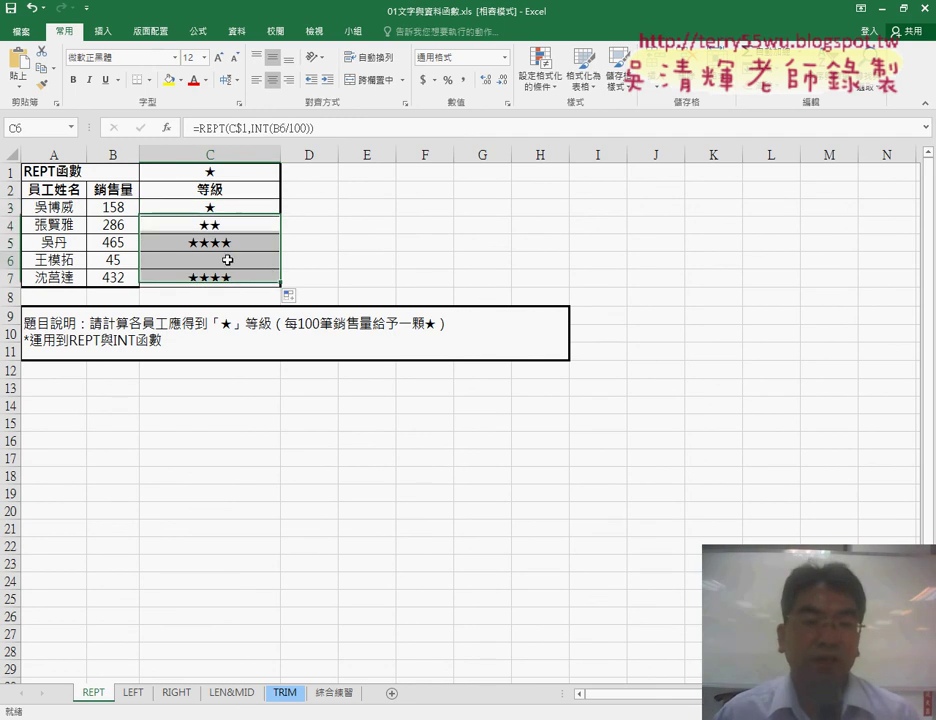
pyautogui.click(120, 261)
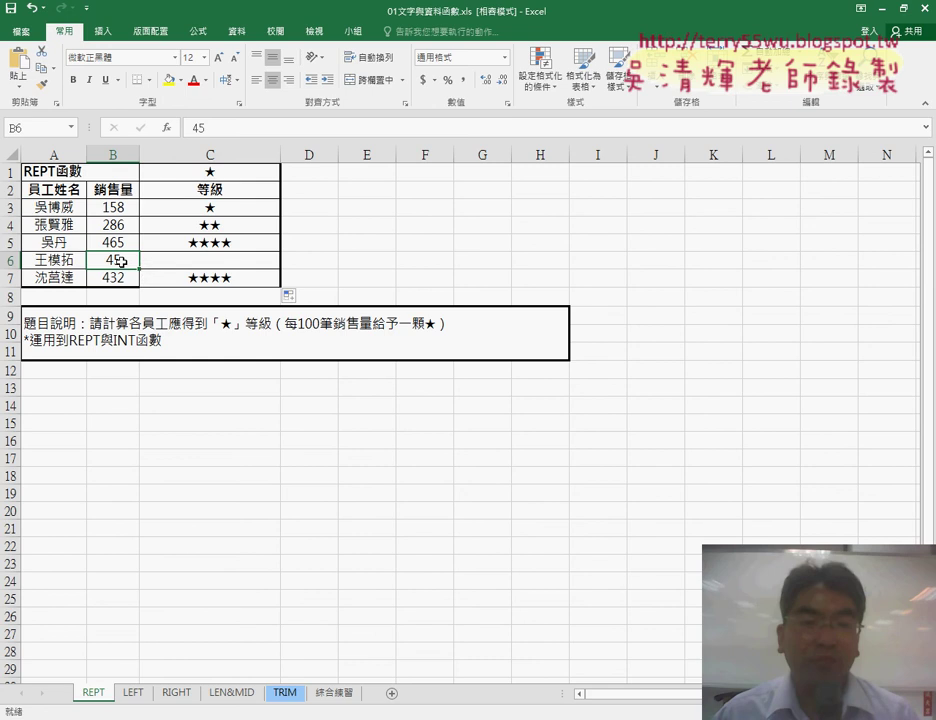
pyautogui.click(181, 265)
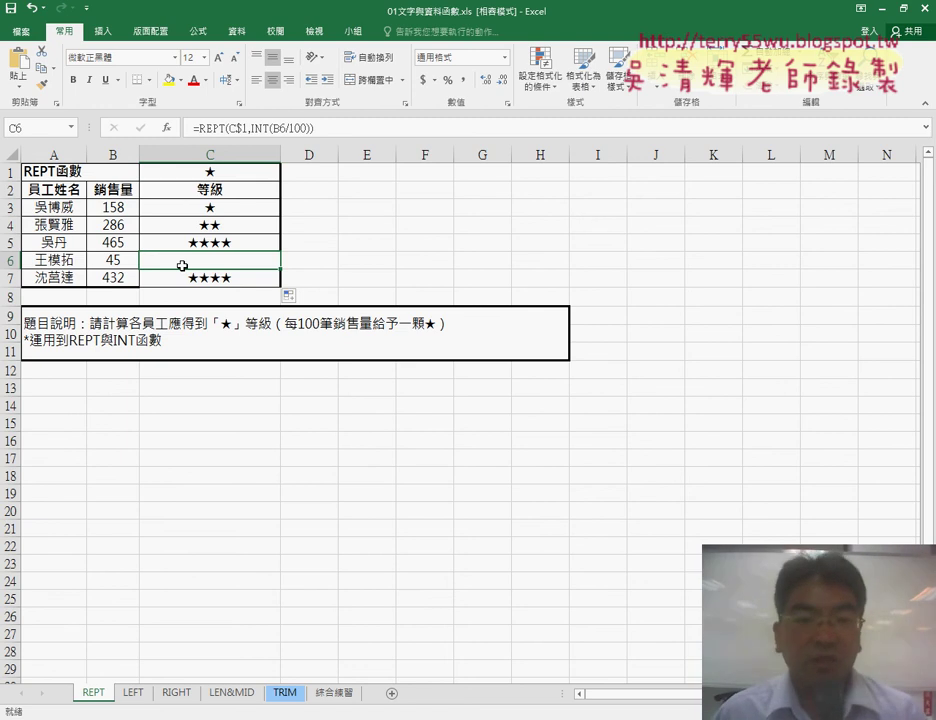
pyautogui.click(230, 207)
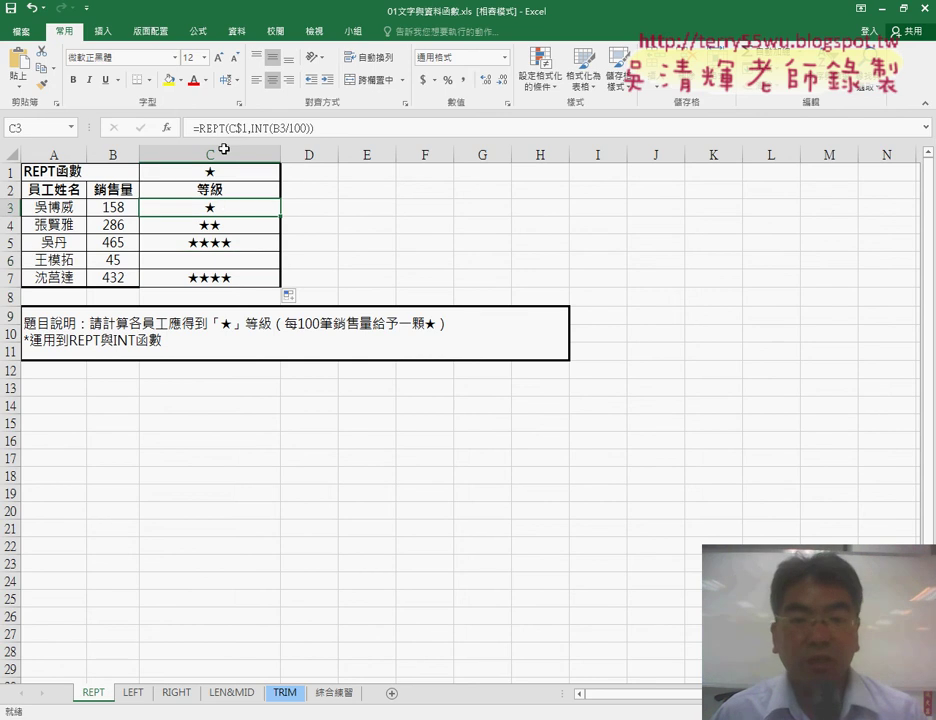
pyautogui.click(357, 211)
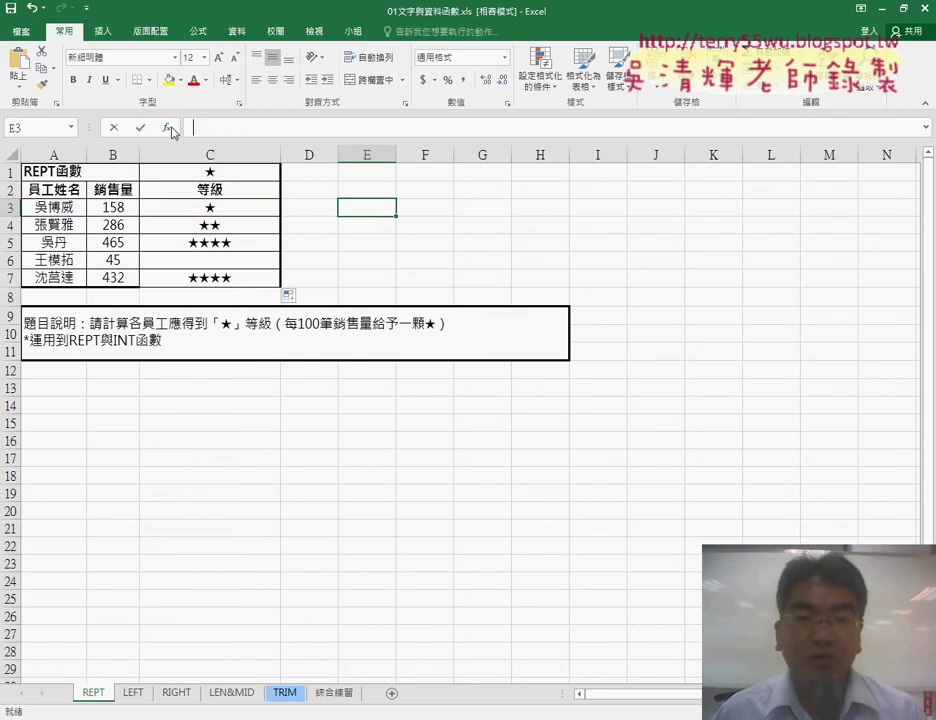
# Step: Open Insert Function for E3 and read the VALUE and ASC text function descriptions
pyautogui.click(169, 128)
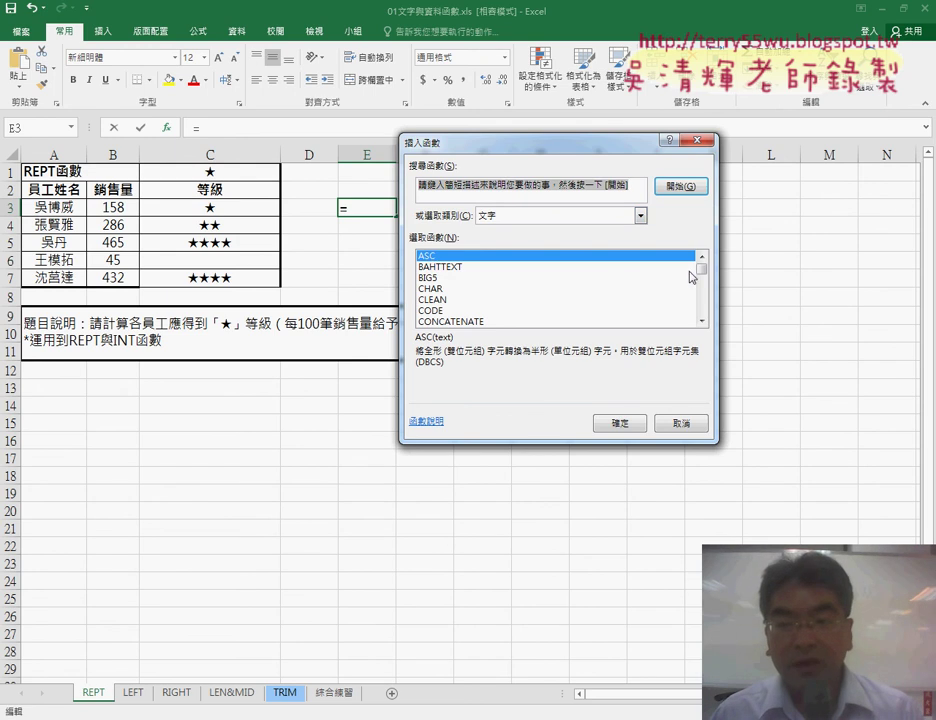
pyautogui.scroll(-3, 689, 276)
pyautogui.scroll(-6, 695, 300)
pyautogui.click(466, 322)
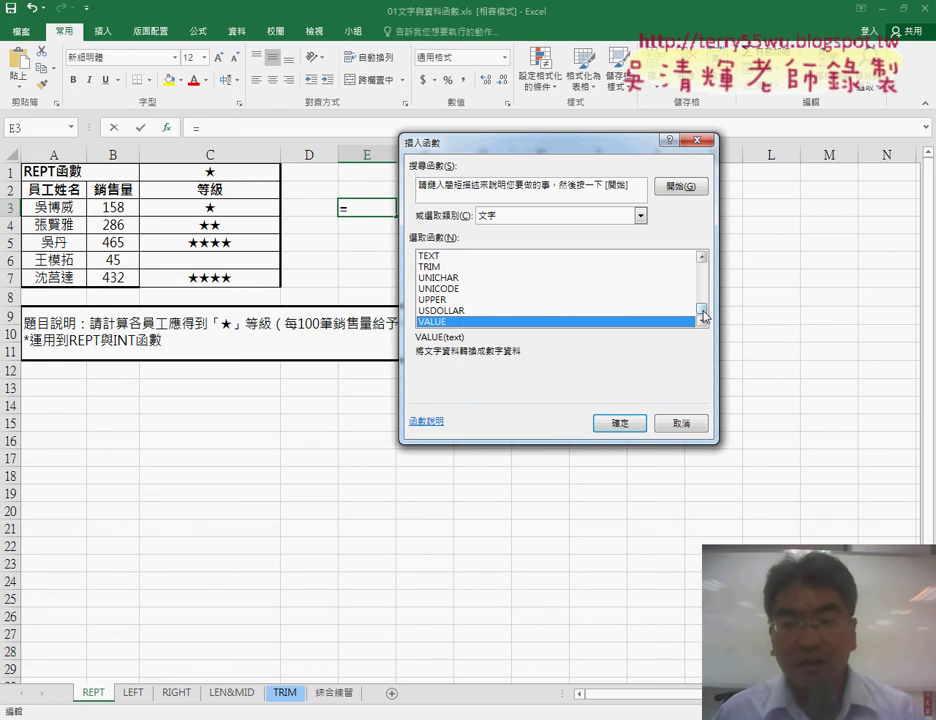
pyautogui.moveTo(704, 316); pyautogui.dragTo(689, 271)
pyautogui.click(531, 257)
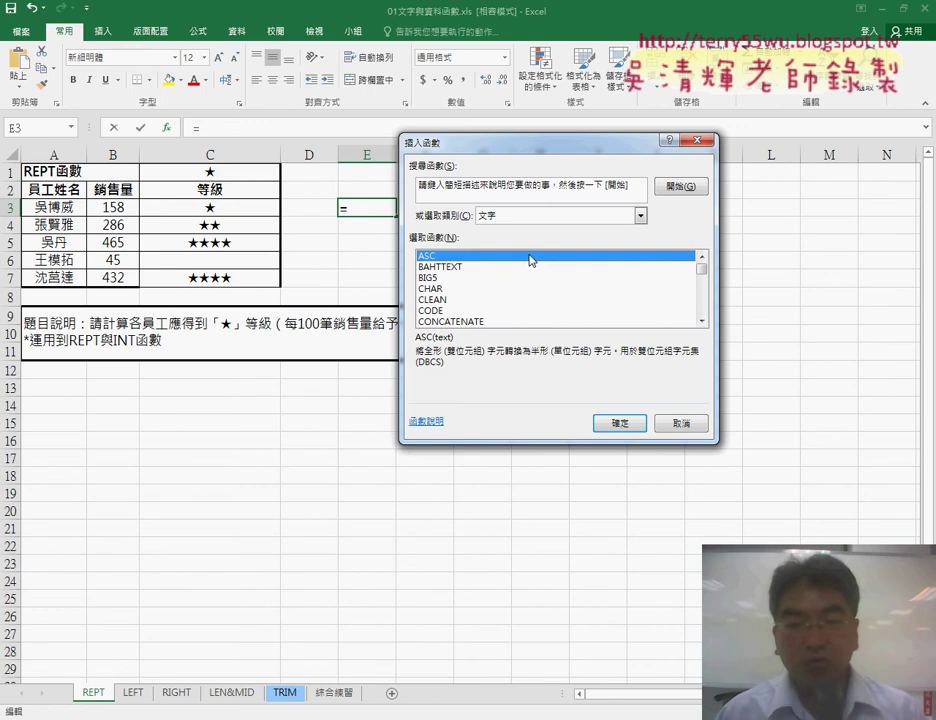
# Step: Browse down the text function list past PROPER and TEXT to VALUE at the end
pyautogui.press('Down')
pyautogui.press('Down')
pyautogui.press('Down')
pyautogui.press('Down')
pyautogui.press('Down')
pyautogui.press('Down')
pyautogui.press('Down')
pyautogui.press('Down')
pyautogui.press('Down')
pyautogui.press('Down')
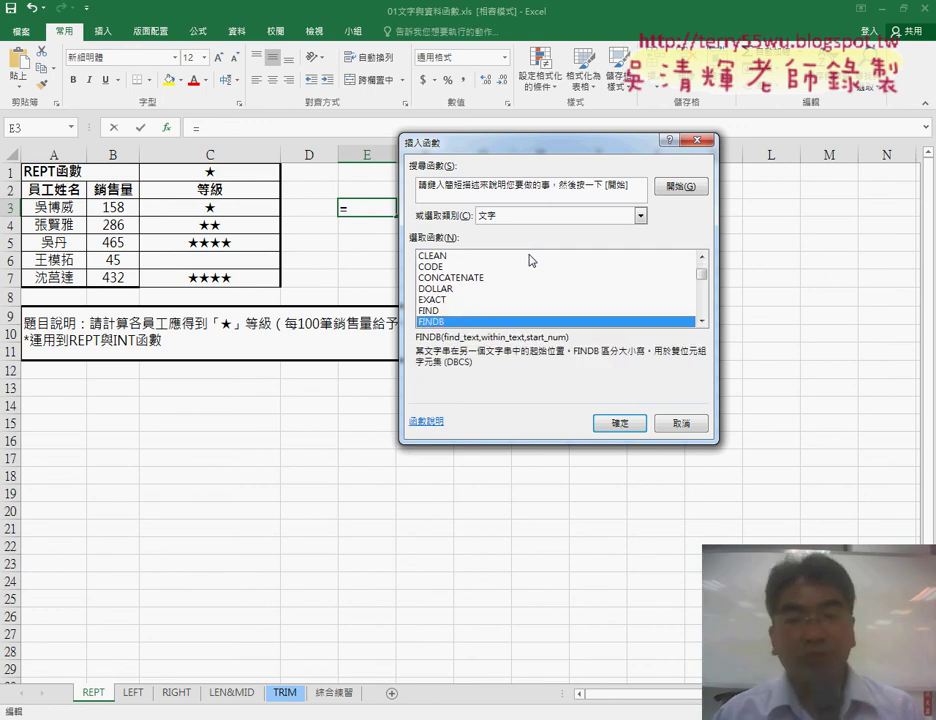
pyautogui.press('Down')
pyautogui.press('Down')
pyautogui.press('Down')
pyautogui.press('Down')
pyautogui.press('Down')
pyautogui.press('Down')
pyautogui.press('Down')
pyautogui.press('Down')
pyautogui.press('Down')
pyautogui.press('Down')
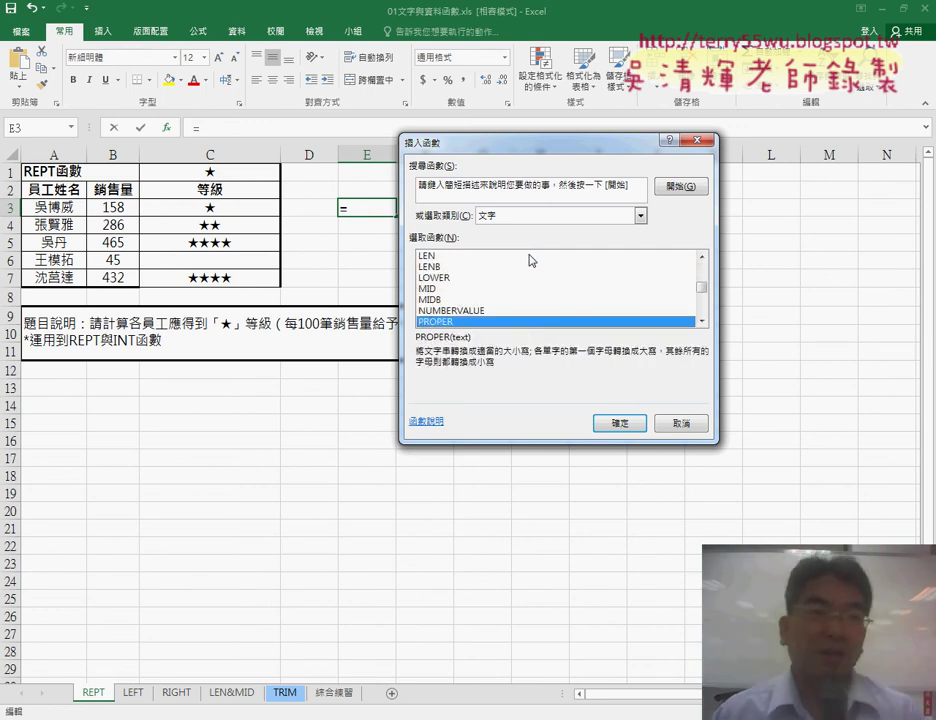
pyautogui.press('Down')
pyautogui.press('Down')
pyautogui.press('Down')
pyautogui.press('Down')
pyautogui.press('Down')
pyautogui.press('Down')
pyautogui.press('Down')
pyautogui.press('Down')
pyautogui.press('Down')
pyautogui.press('Down')
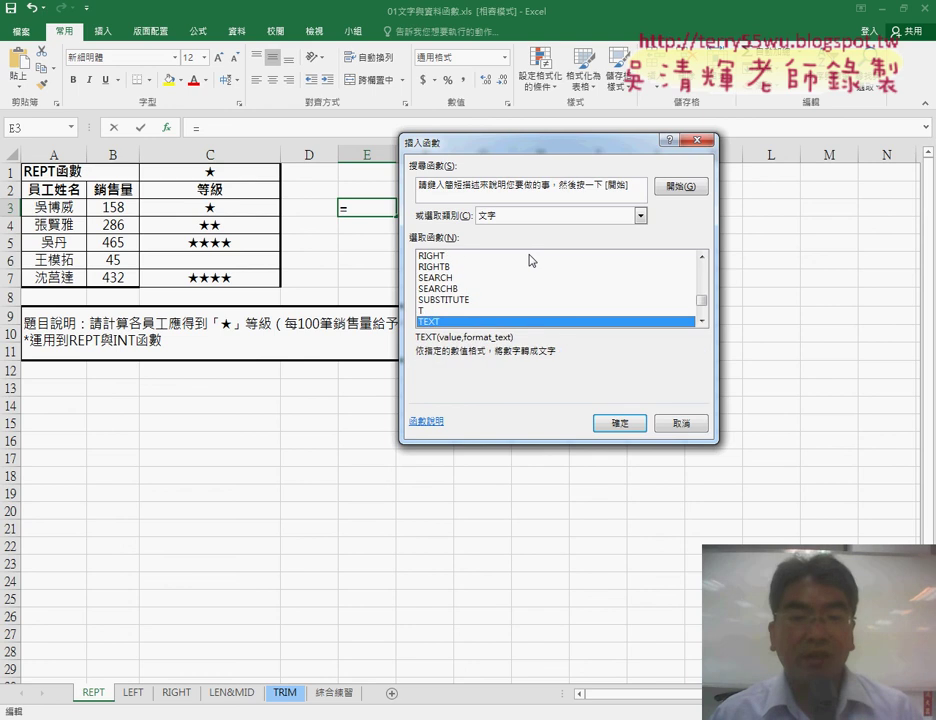
pyautogui.press('Down')
pyautogui.press('Down')
pyautogui.press('Down')
pyautogui.press('Down')
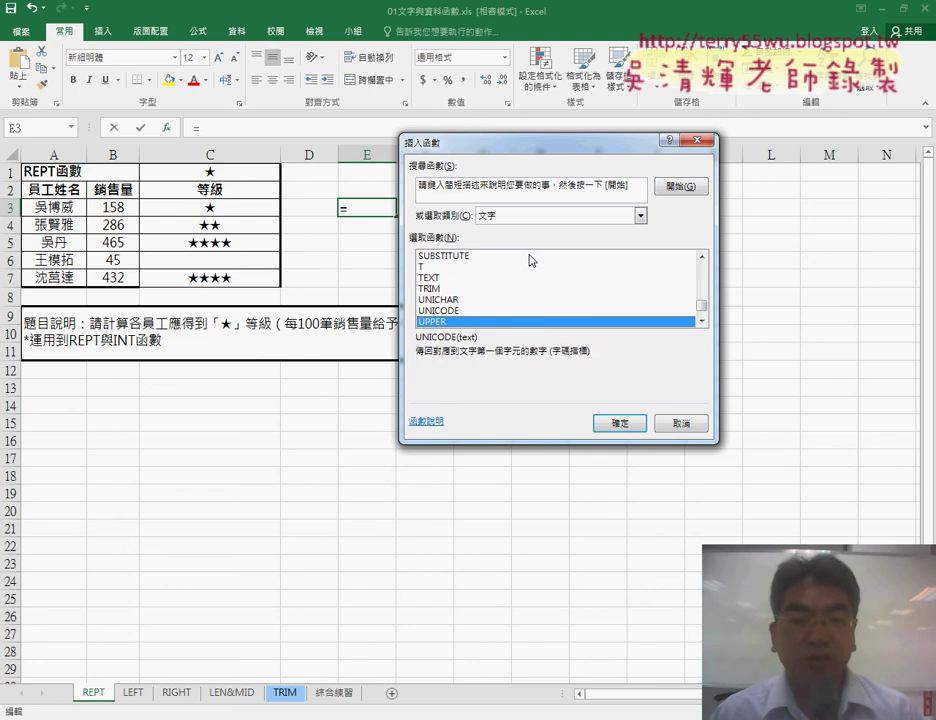
pyautogui.press('Down')
pyautogui.press('Down')
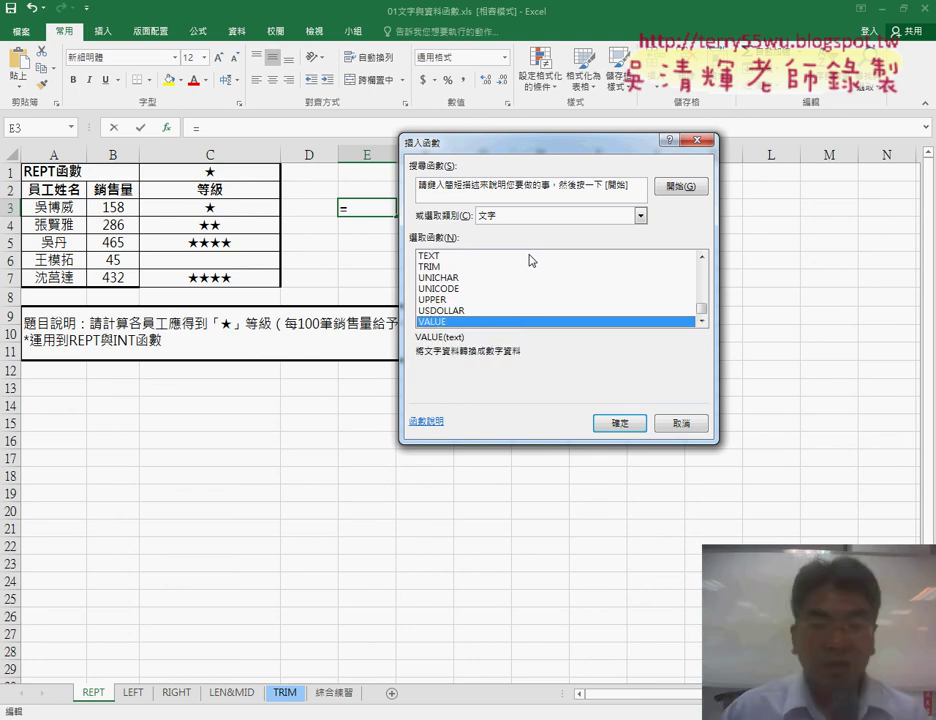